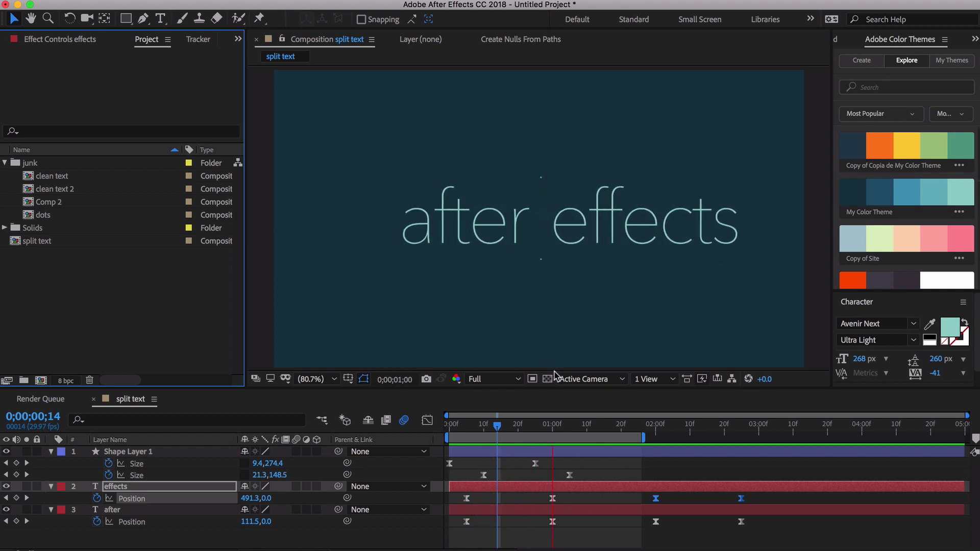
Stop playback of the finished 'after effects' split-text reveal preview.
key(space)
Delete every existing layer from the split text comp and return to the first frame.
key(super+a)
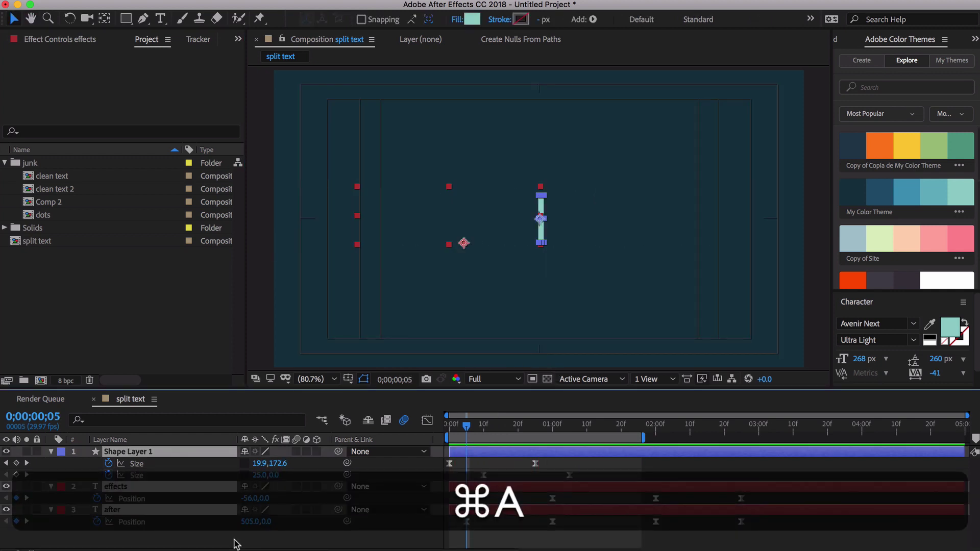
key(BackSpace)
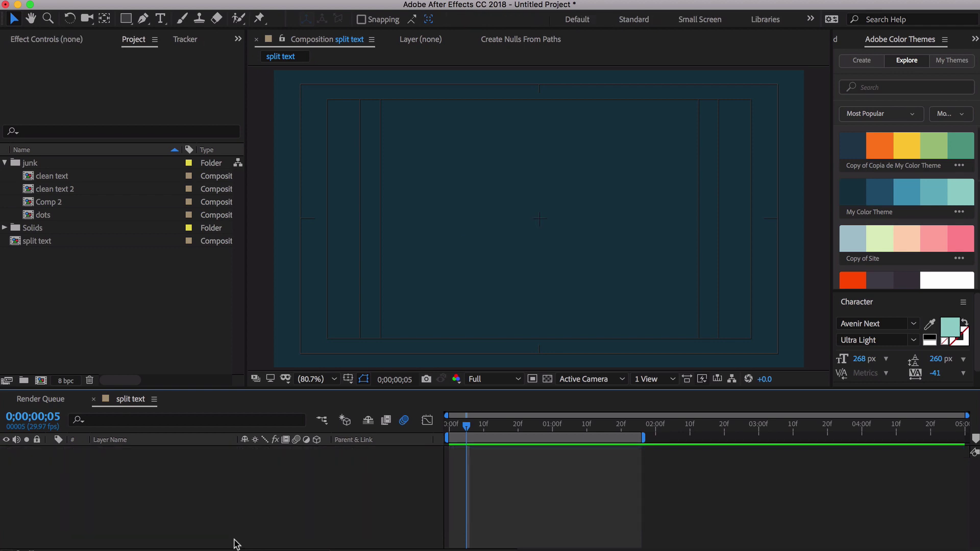
key(Home)
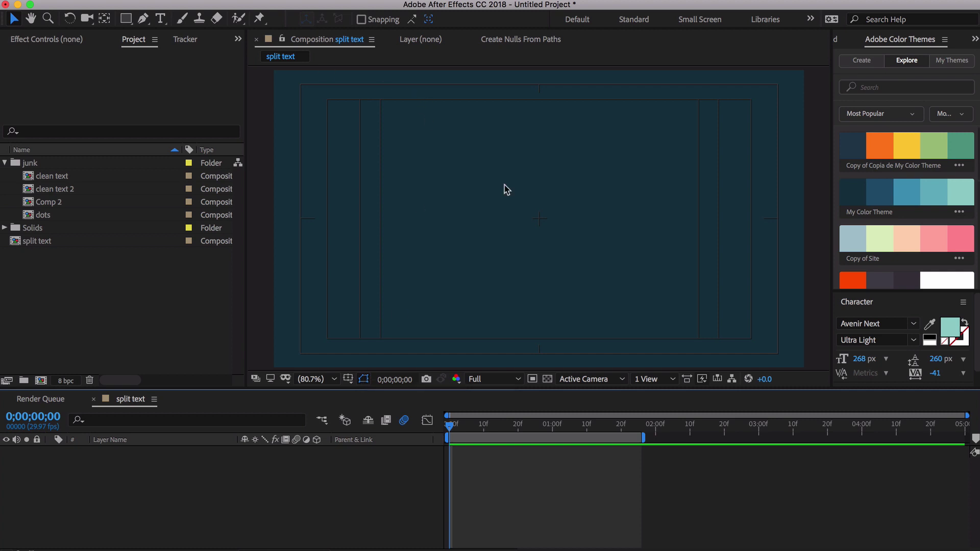
Draw a tall rectangle near the centre of the comp with the Rectangle tool.
key(q)
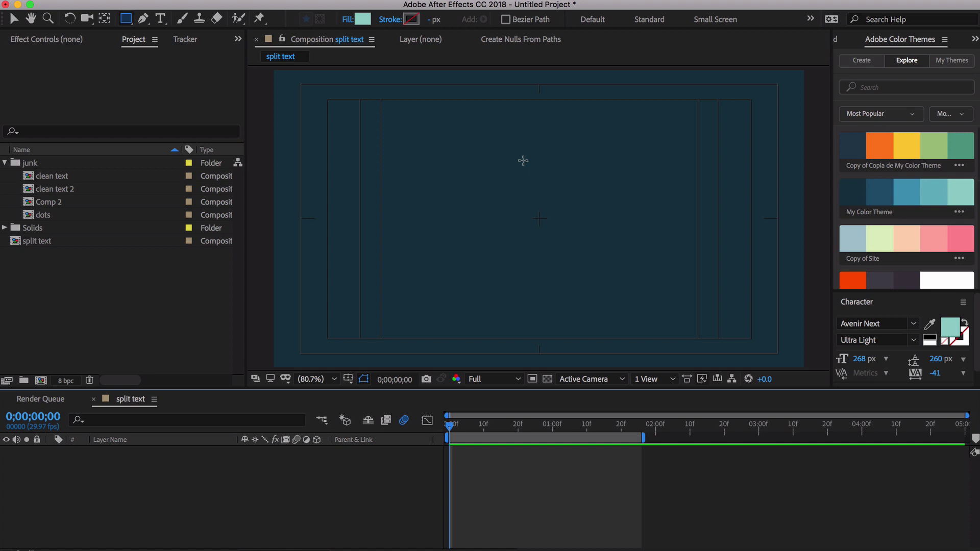
mouse_move(523, 160)
mouse_down()
mouse_move(573, 278)
mouse_move(648, 286)
mouse_move(563, 299)
mouse_move(559, 289)
mouse_up()
key(space)
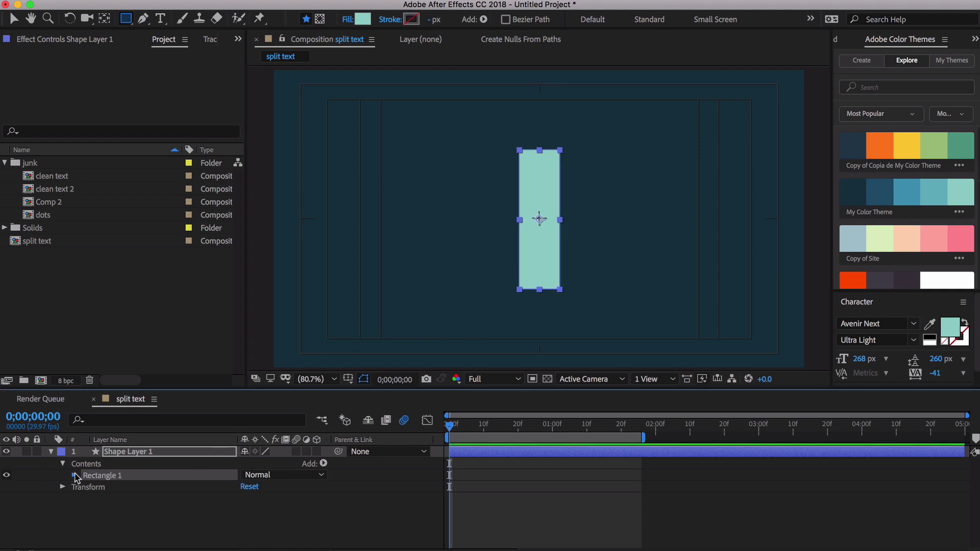
Unlink the rectangle's Size, set it to 25 × 300, and keyframe Size at frame 0.
click(74, 476)
click(85, 487)
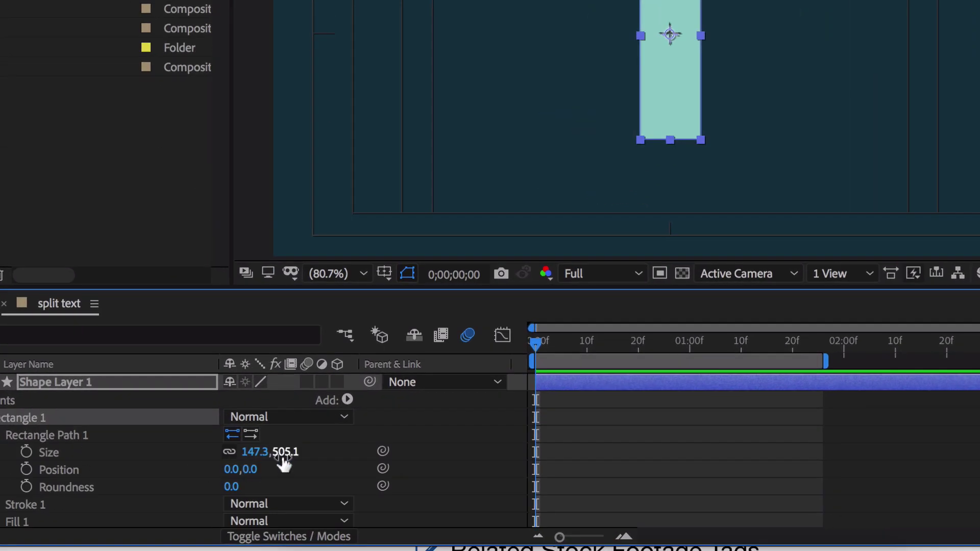
click(229, 452)
click(250, 455)
text(25)
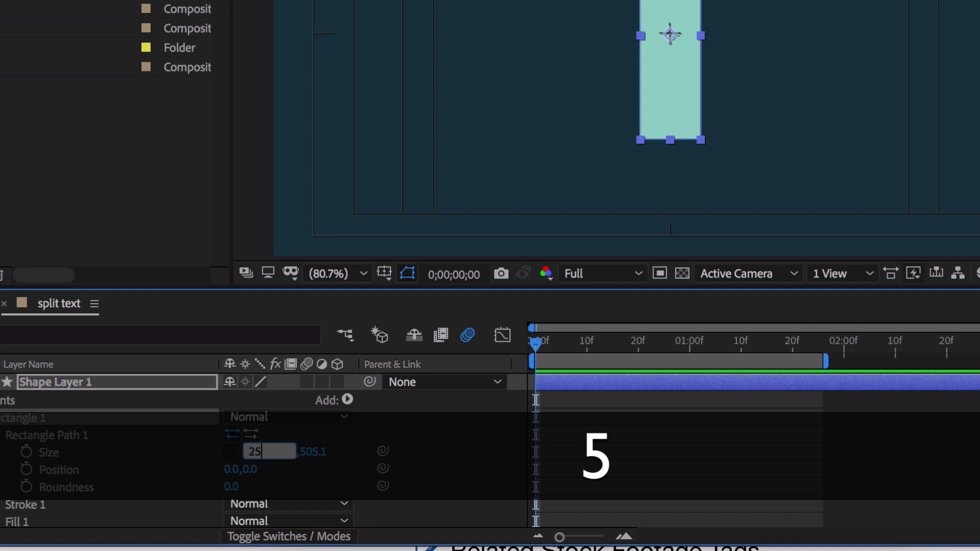
key(Return)
key(Tab)
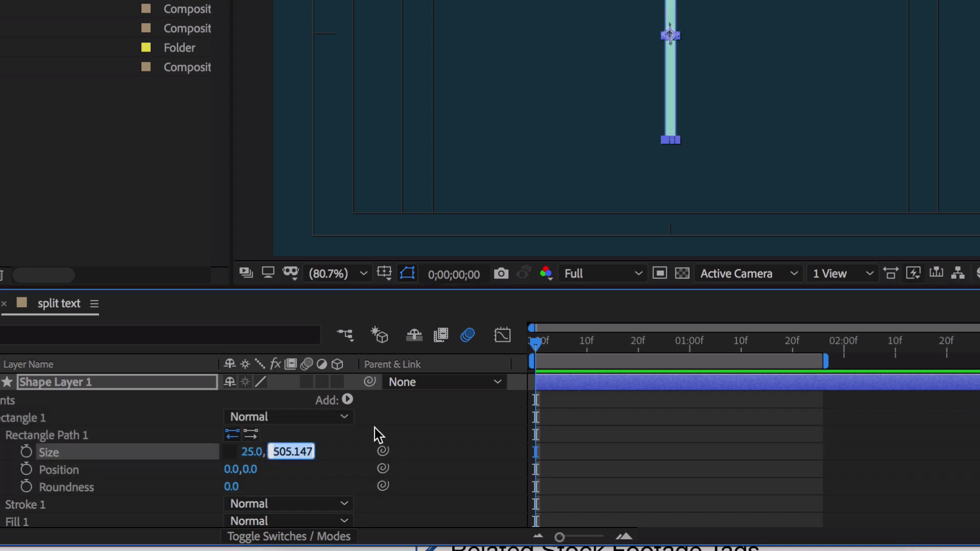
text(300)
key(Return)
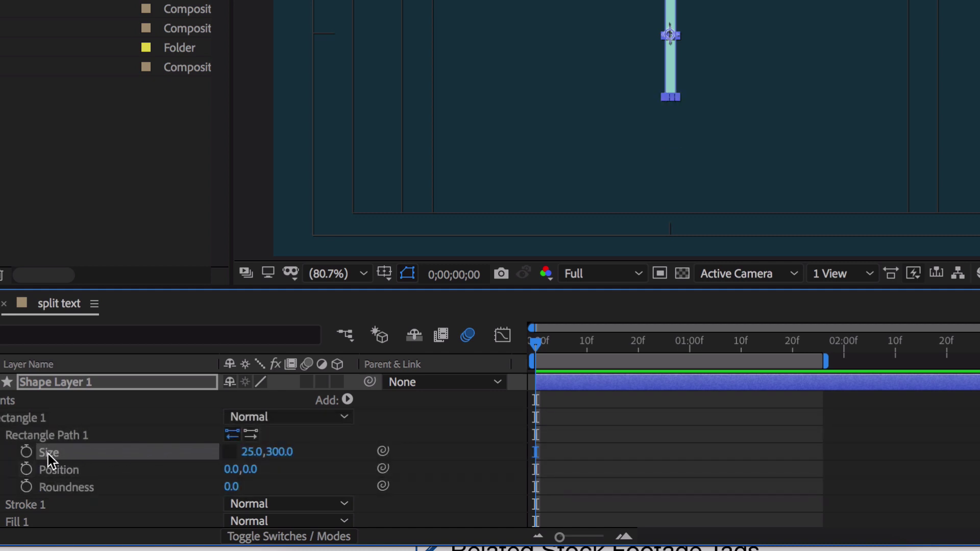
click(26, 452)
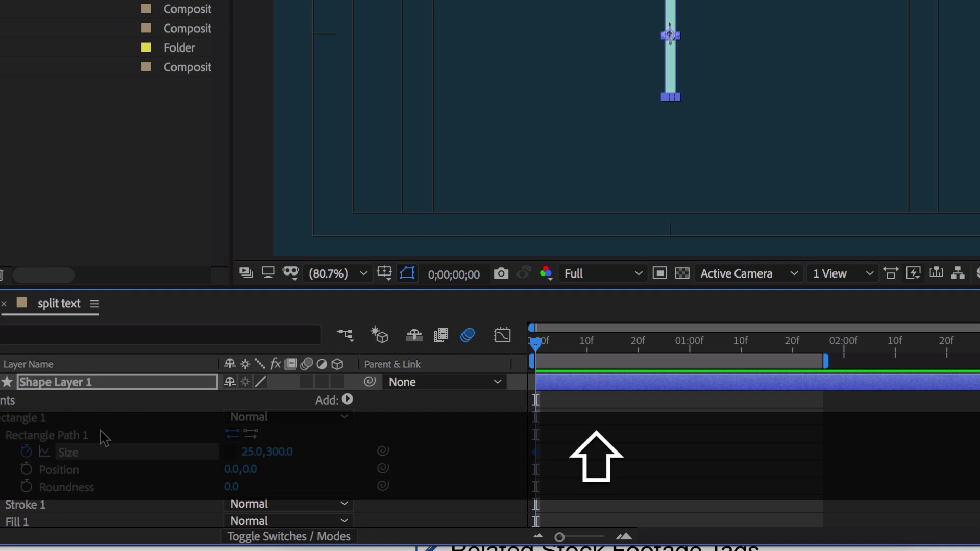
About 25 frames in, set the bar's Size width to 5 as a second keyframe.
key(shift+Page_Down)
key(shift+Page_Down)
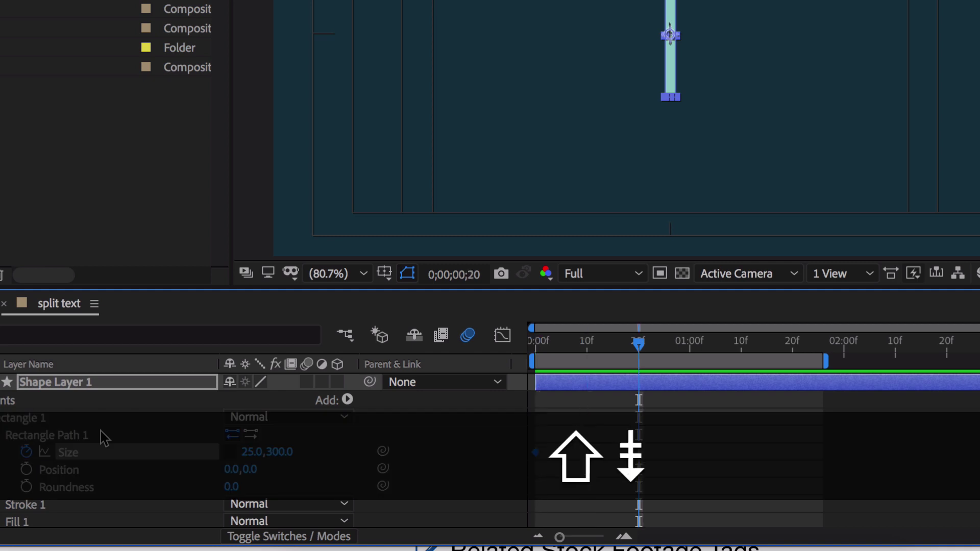
key(Page_Down)
key(Page_Down)
key(Page_Down)
key(Page_Down)
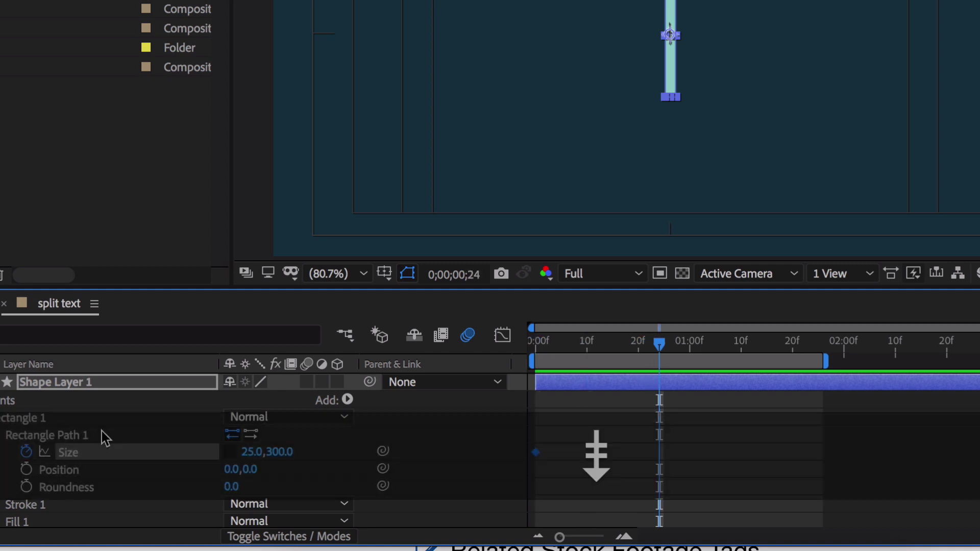
key(Page_Down)
click(252, 451)
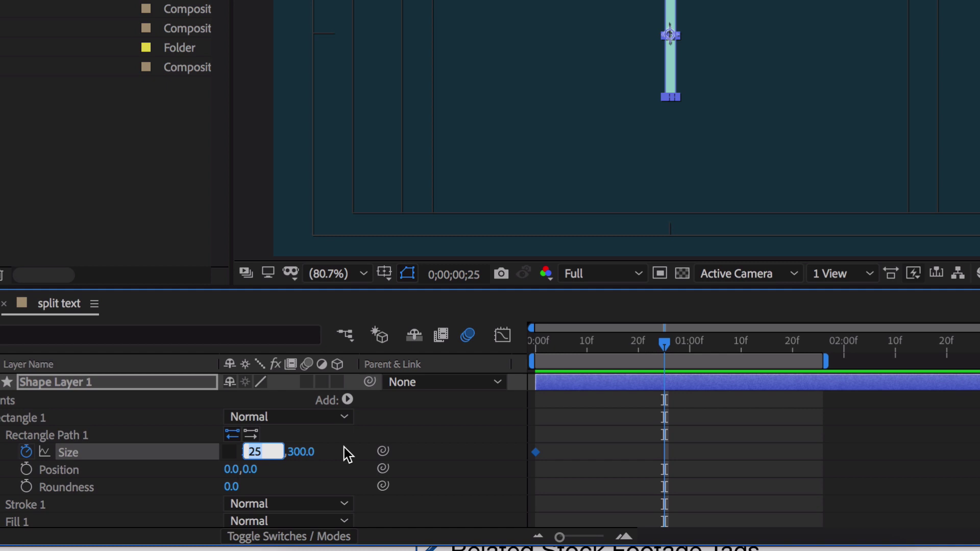
text(5)
key(Return)
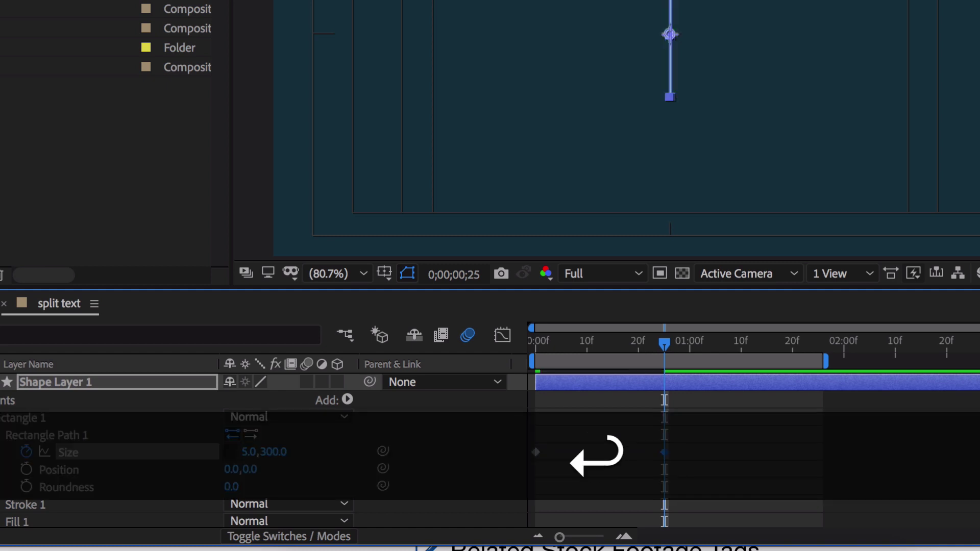
At frame 0, set Size height to 0 and apply Easy Ease to both keyframes.
key(Home)
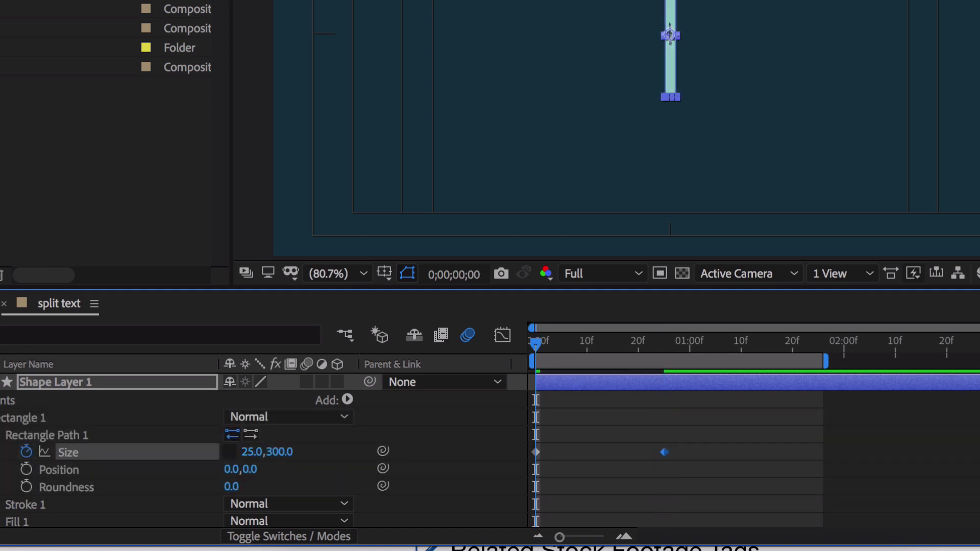
click(289, 452)
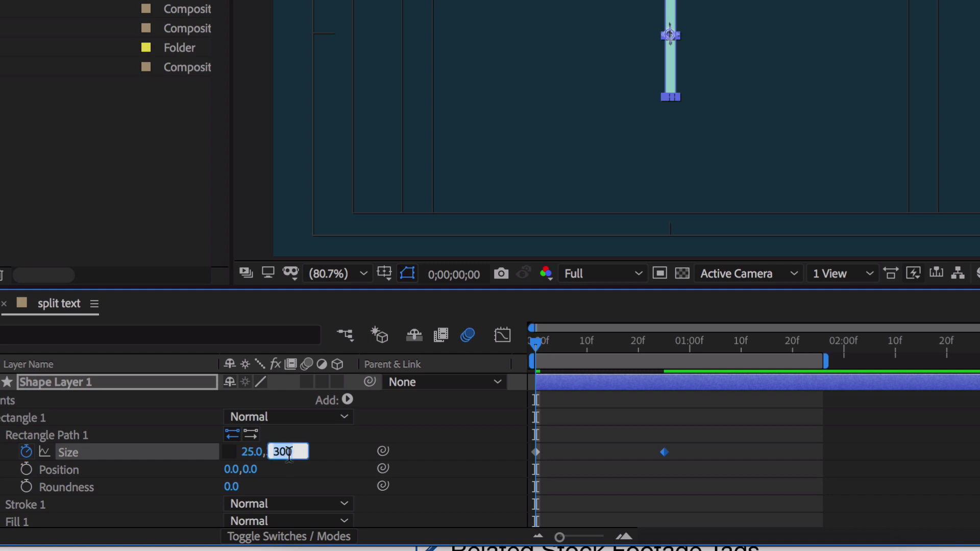
text(0)
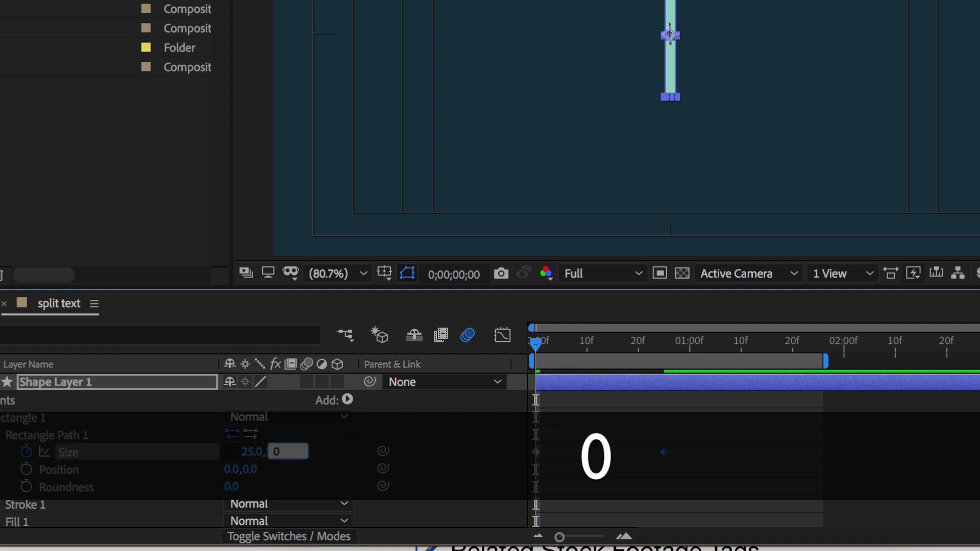
key(Return)
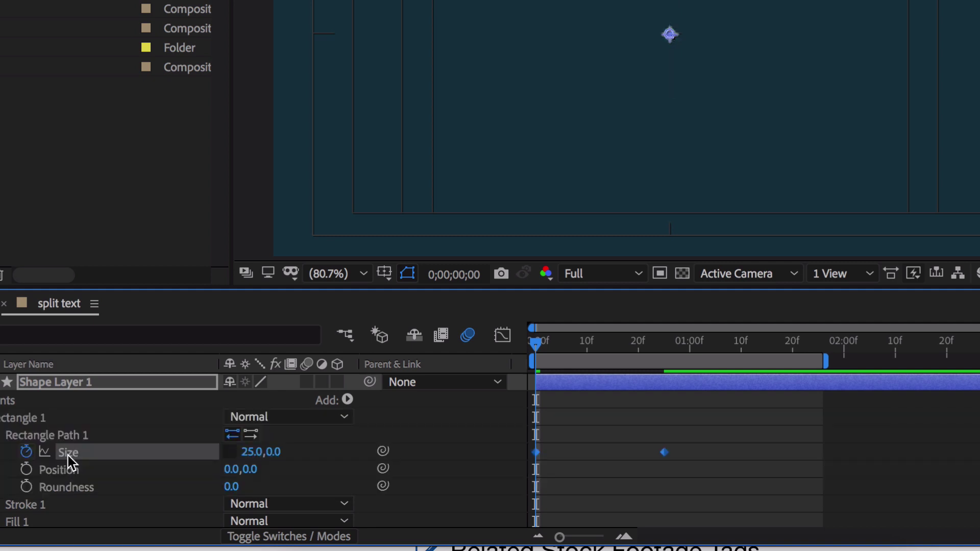
key(F9)
click(485, 339)
Drag the Size keyframes' influence in the speed graph so growth spikes early, then preview.
click(502, 337)
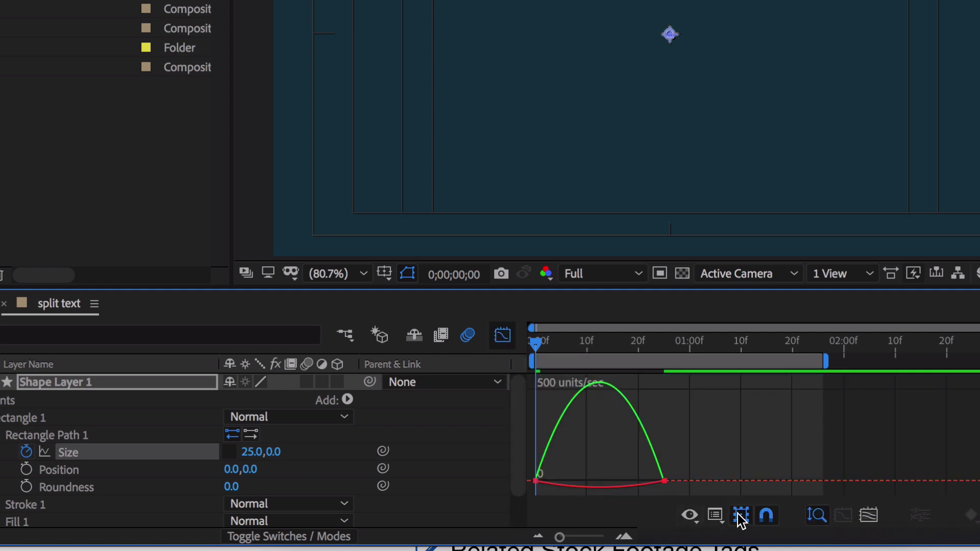
click(717, 516)
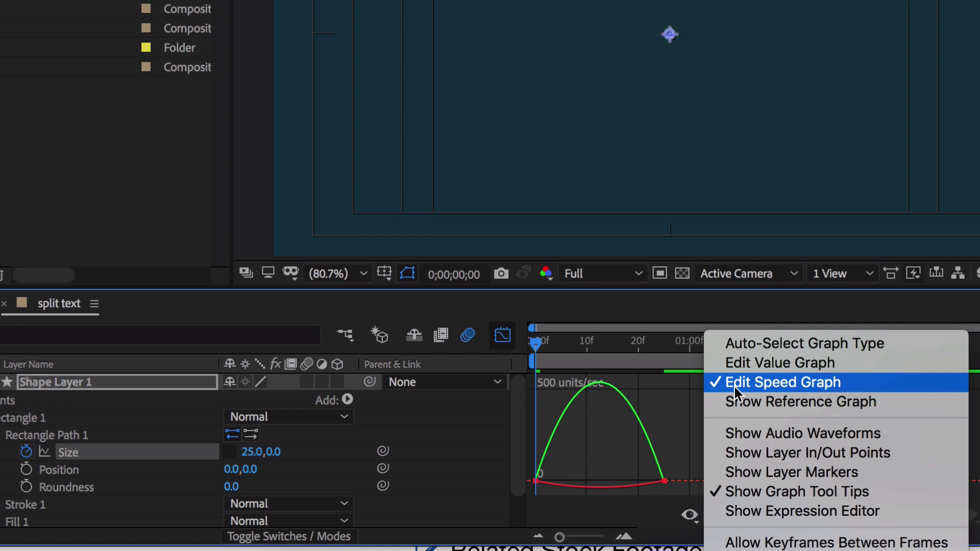
click(658, 465)
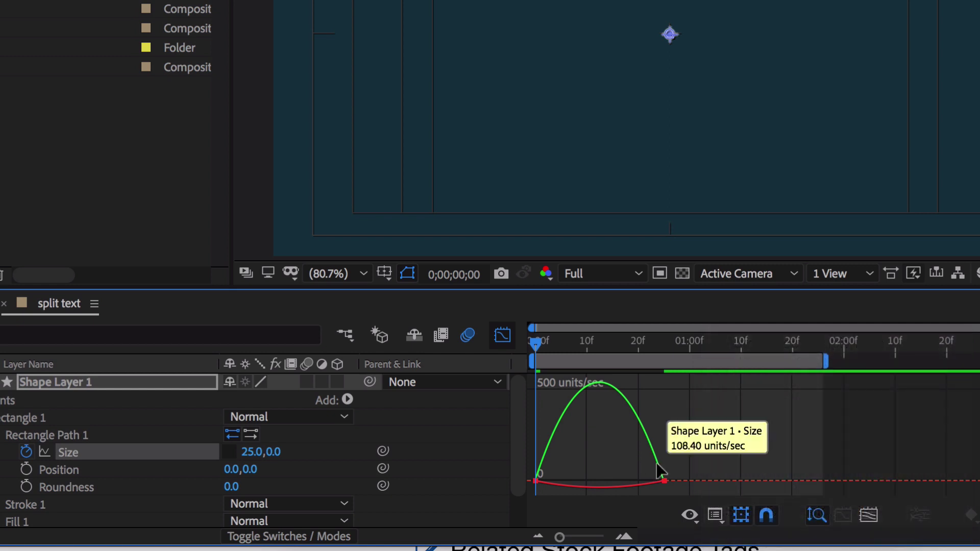
double_click(658, 480)
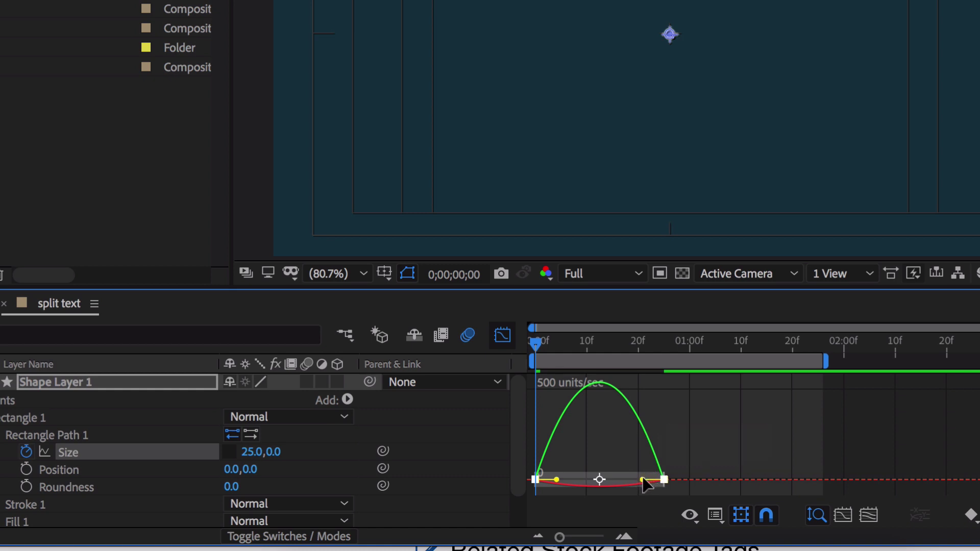
drag(642, 479, 543, 481)
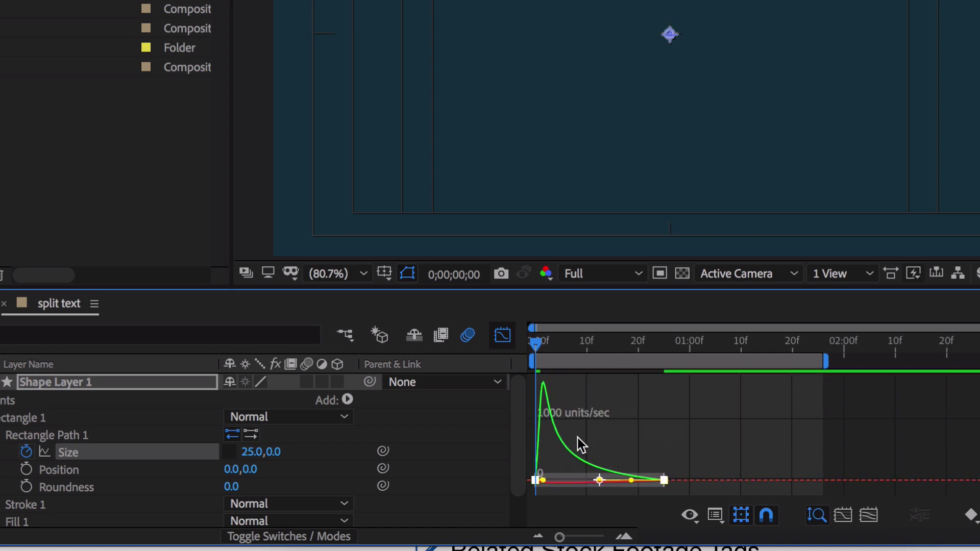
key(space)
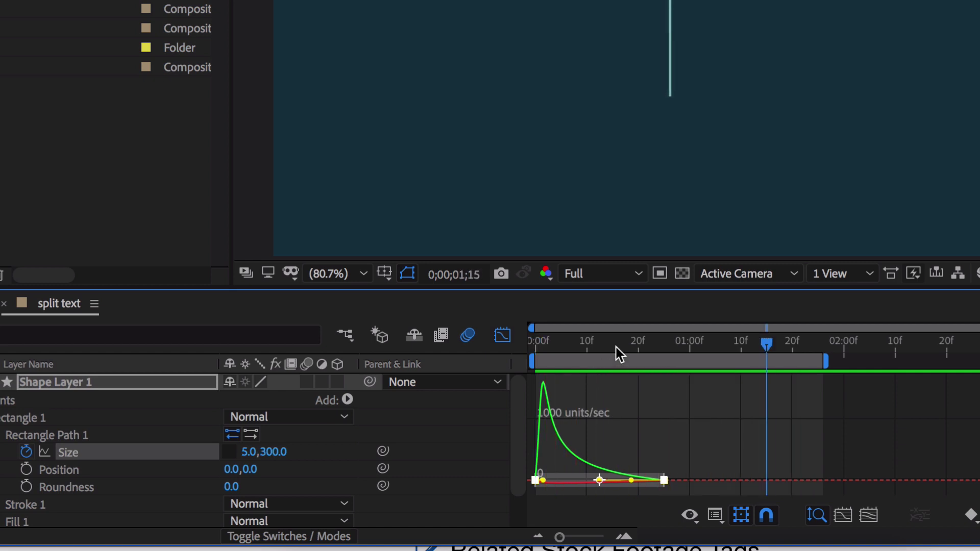
Duplicate Rectangle Path 1 inside the Rectangle 1 group.
key(space)
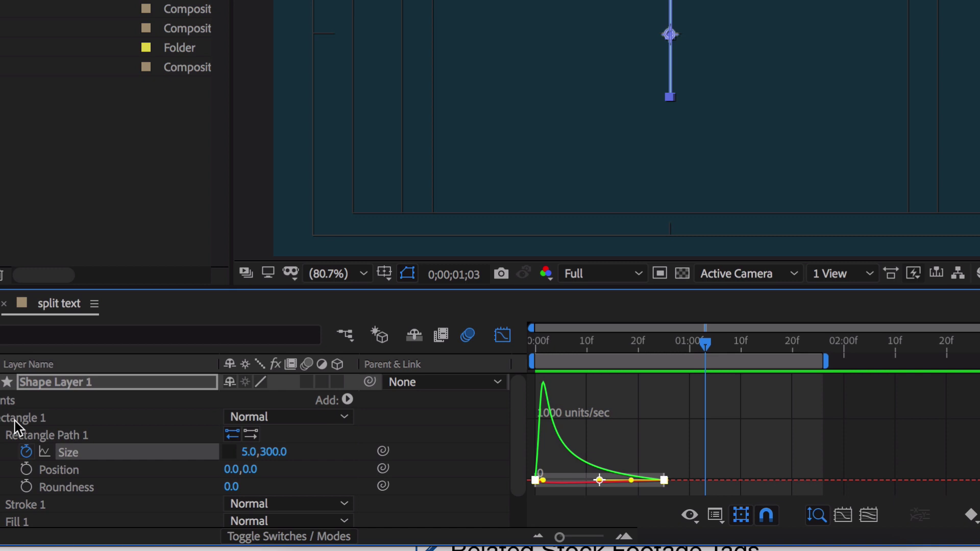
click(24, 437)
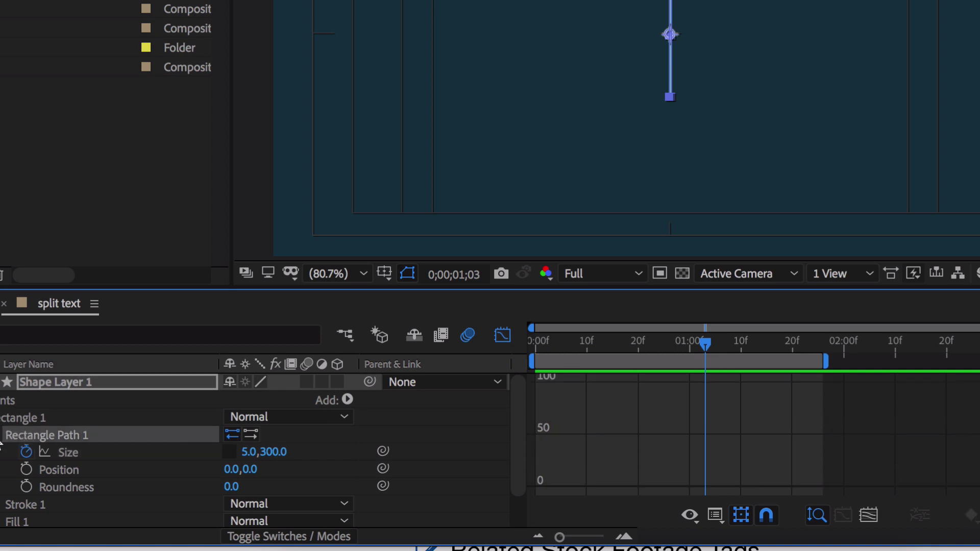
click(1, 438)
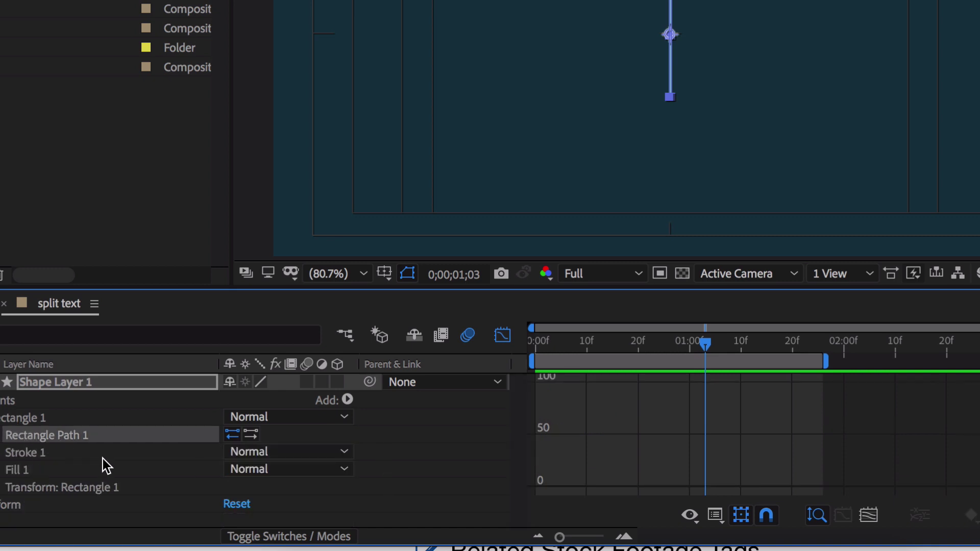
key(super+d)
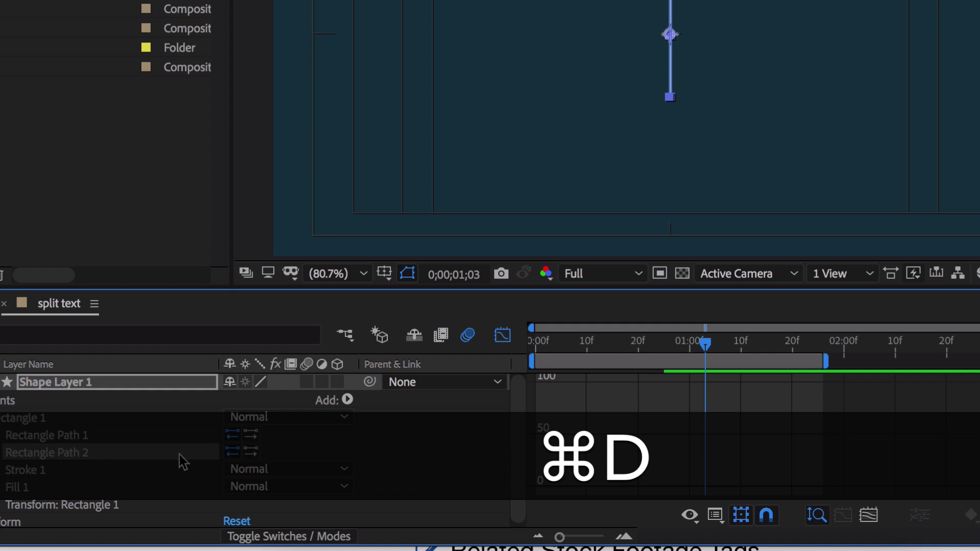
Add Merge Paths to Rectangle 1 and set its mode to Subtract.
click(35, 419)
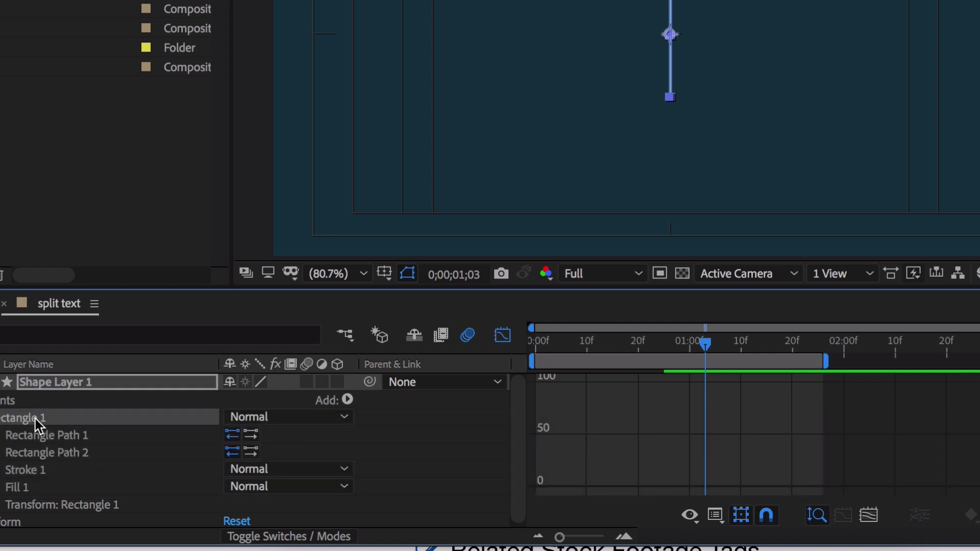
click(347, 399)
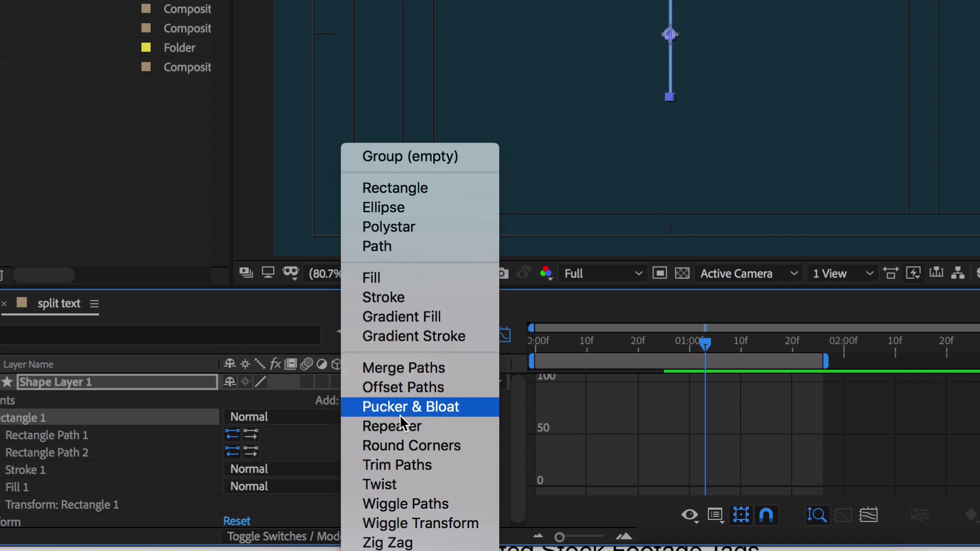
click(394, 368)
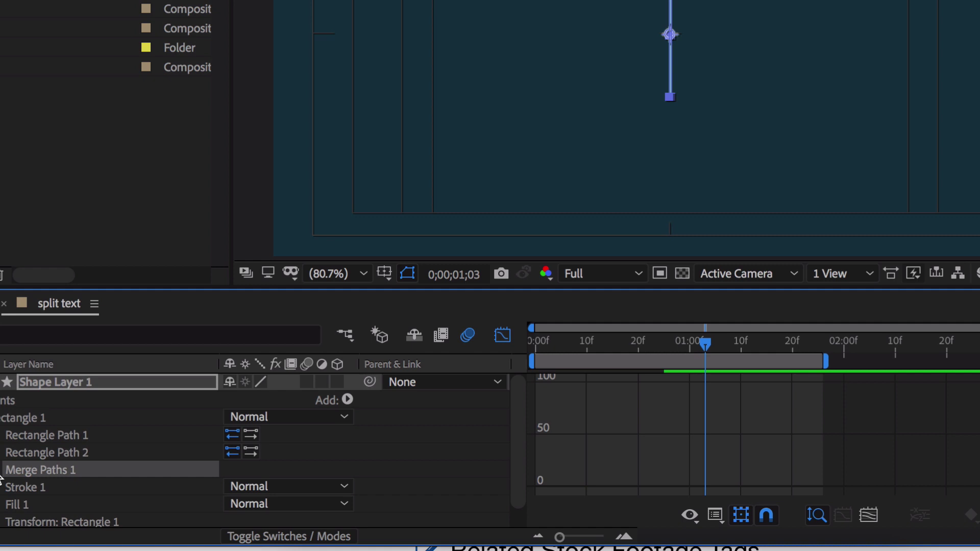
click(2, 471)
click(262, 485)
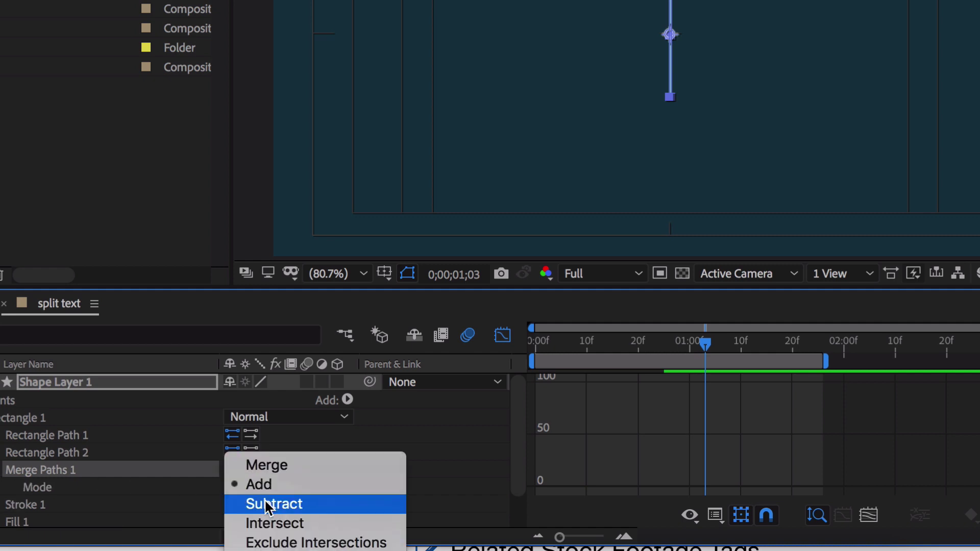
click(264, 499)
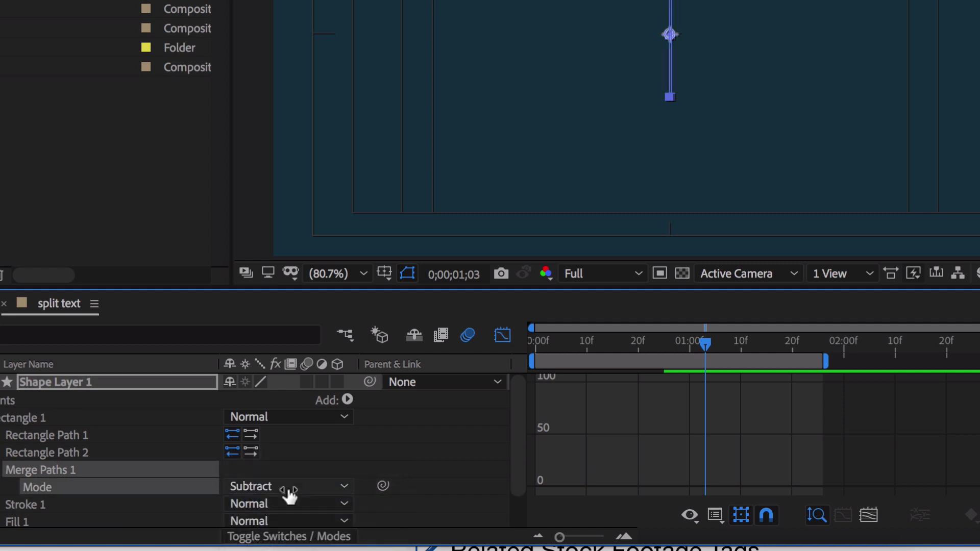
Hide the path handles, return to the layer-bar timeline, and preview from the start.
key(shift+super+h)
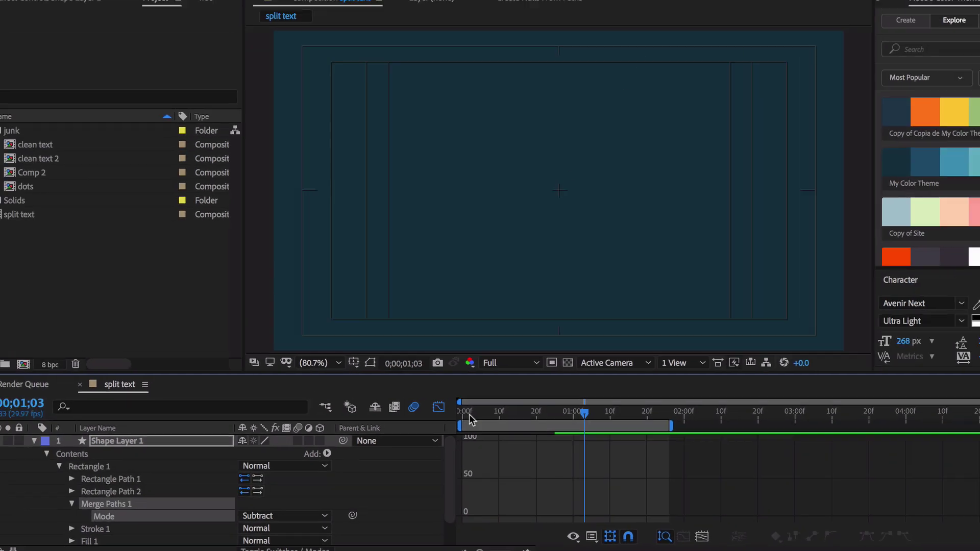
click(438, 407)
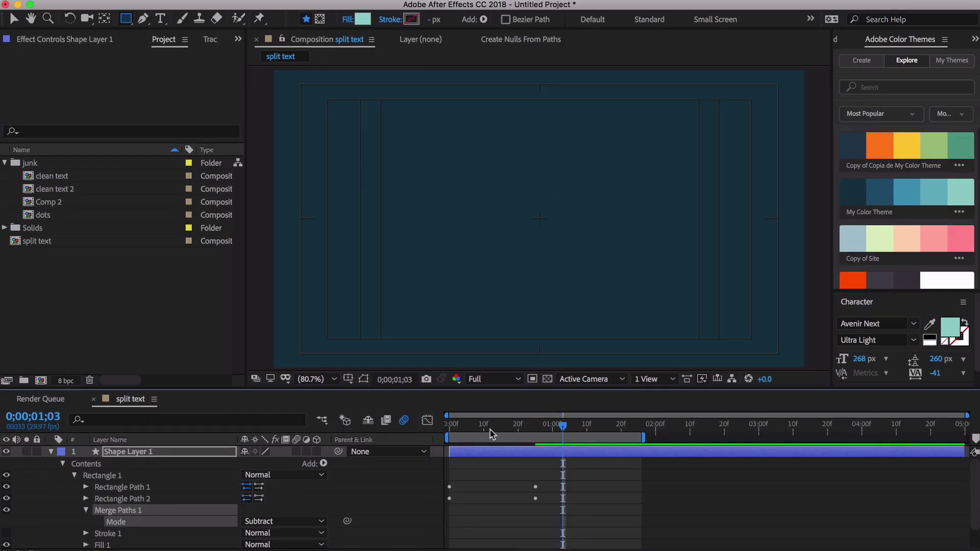
drag(478, 428, 452, 428)
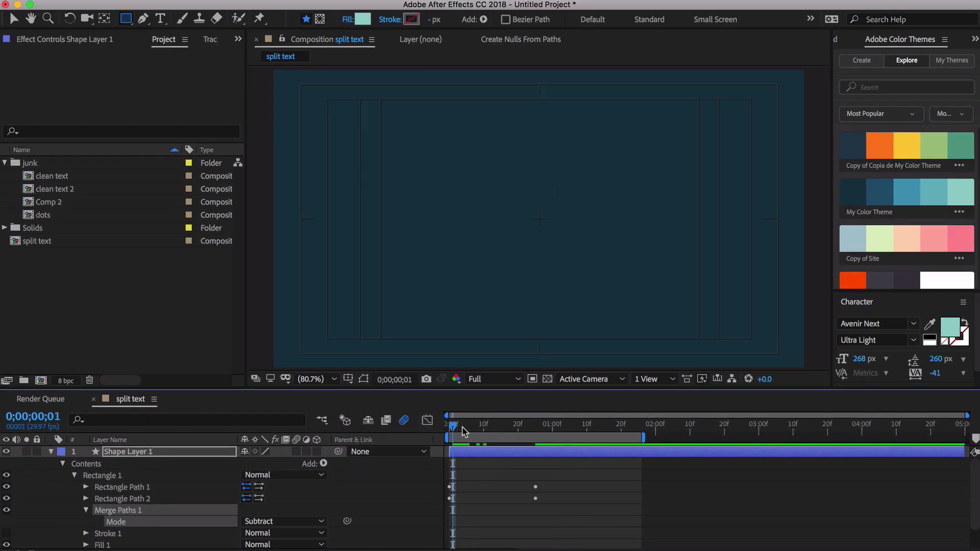
key(space)
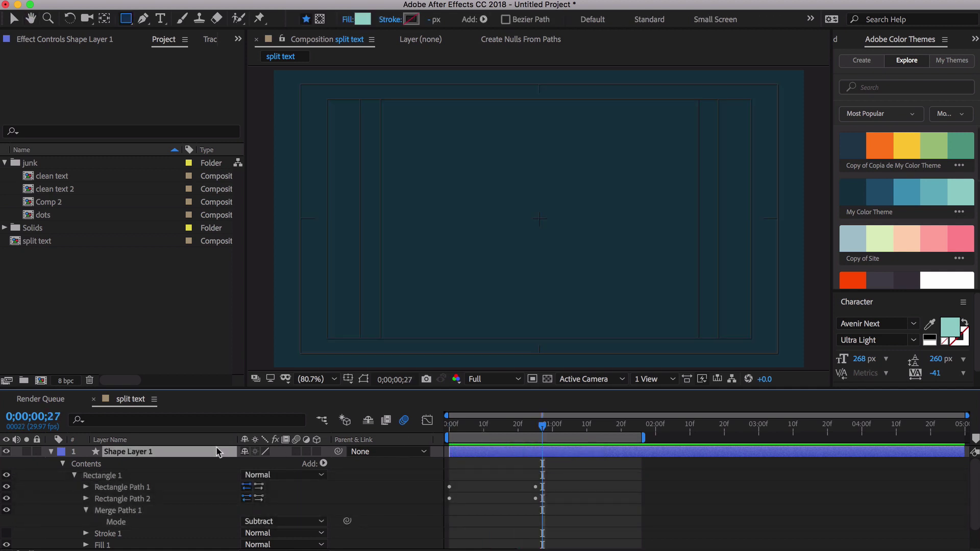
Move the second Rectangle Path's Size keyframes to start at frame 10 and preview.
key(u)
click(217, 494)
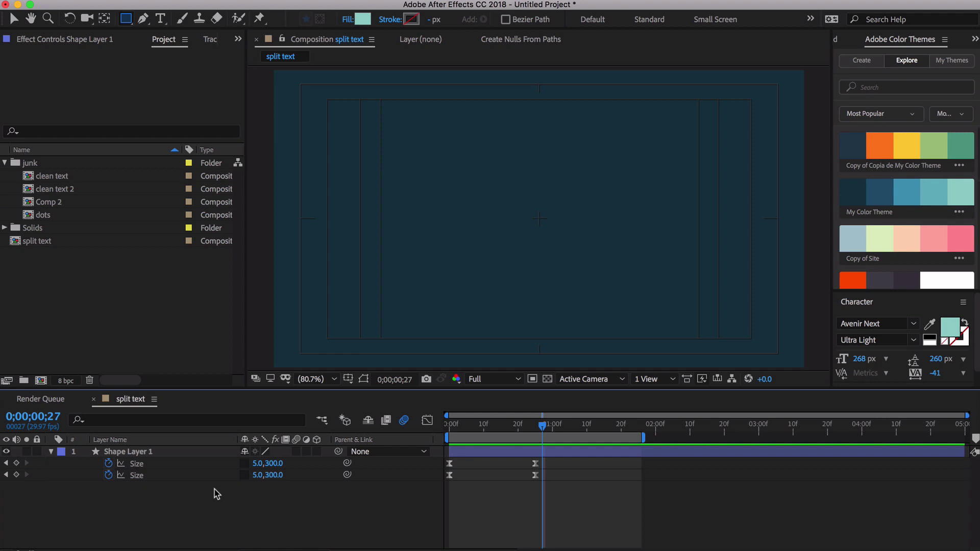
click(196, 478)
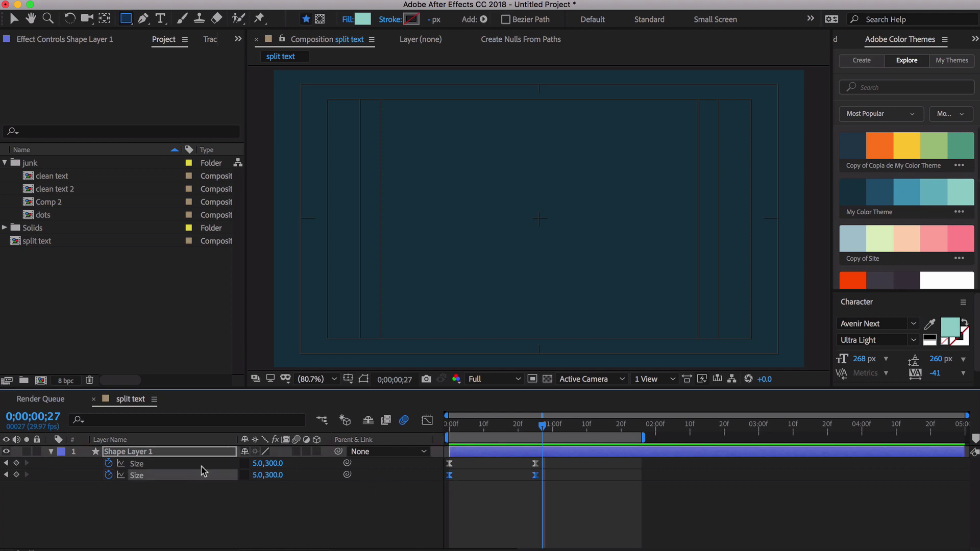
click(484, 433)
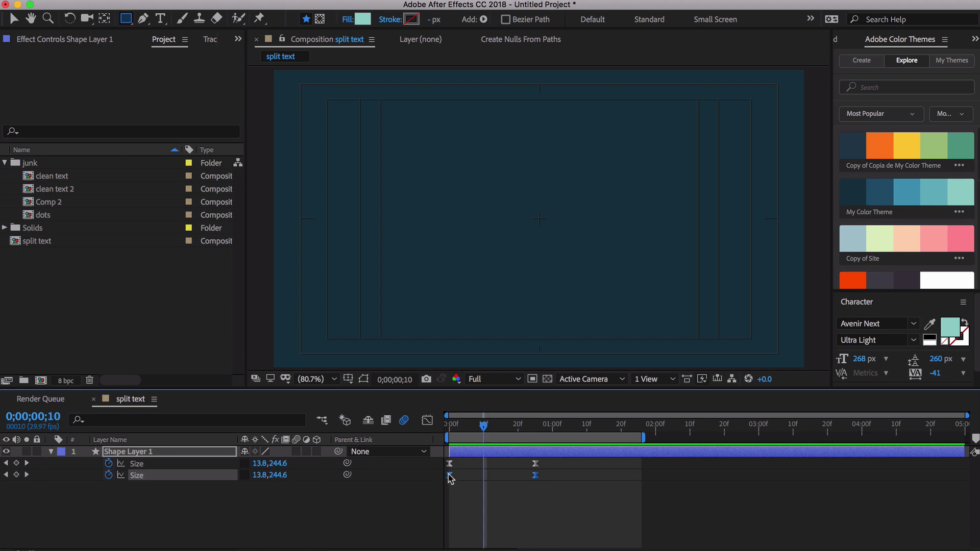
drag(449, 478, 483, 478)
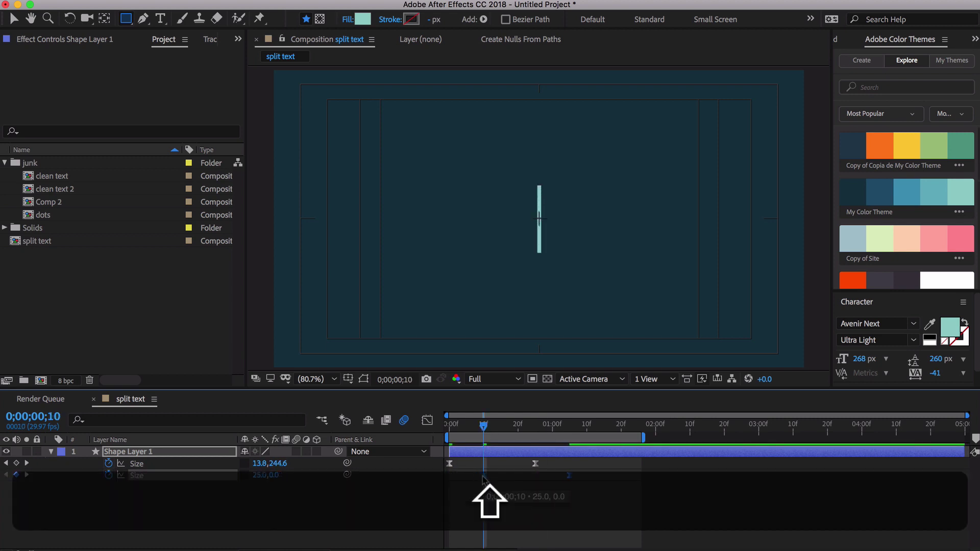
key(space)
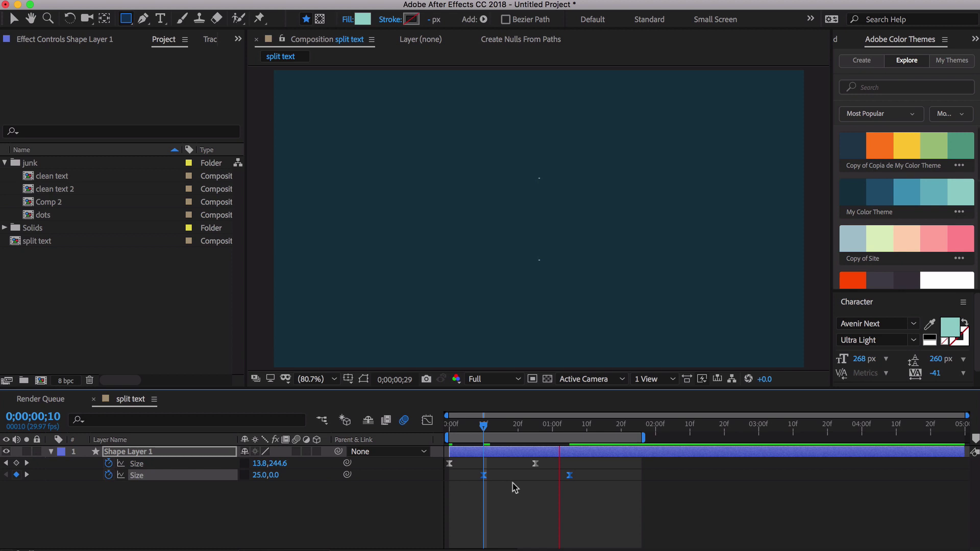
Create a text layer reading 'after' left of the comp centre.
key(v)
key(super+t)
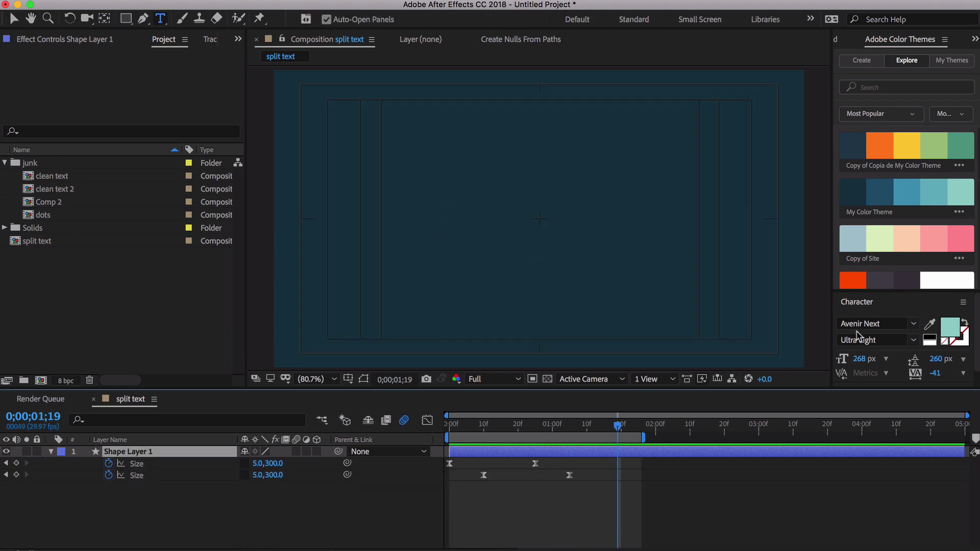
click(417, 216)
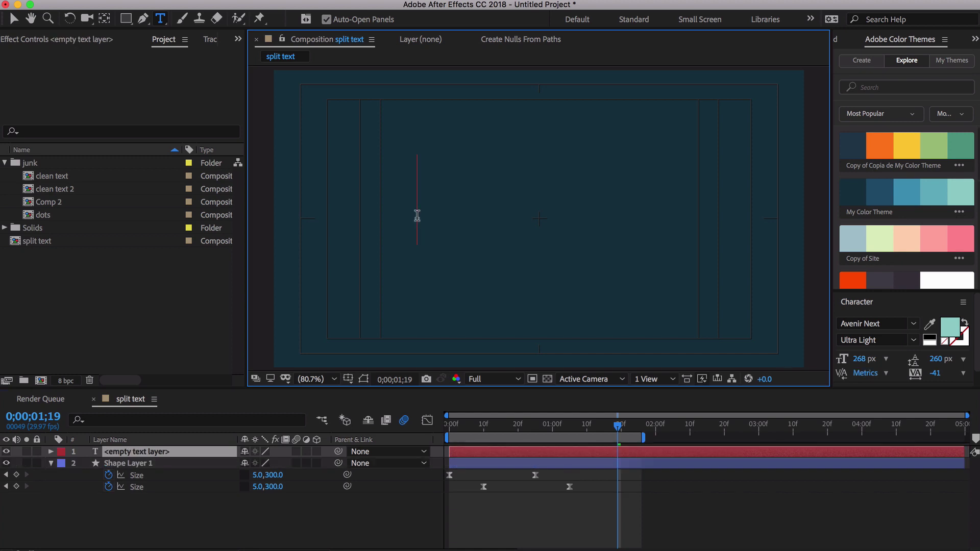
text(at)
key(BackSpace)
text(fter)
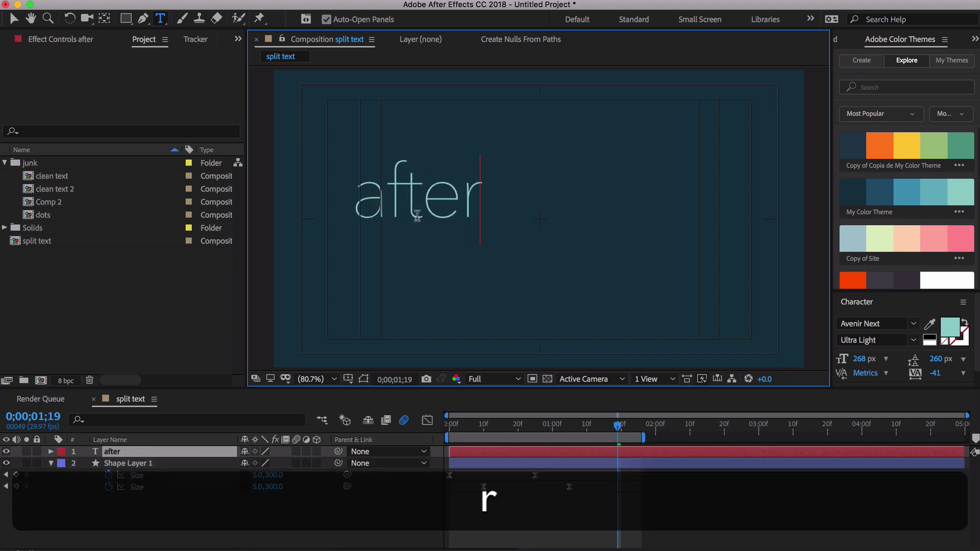
key(KP_Enter)
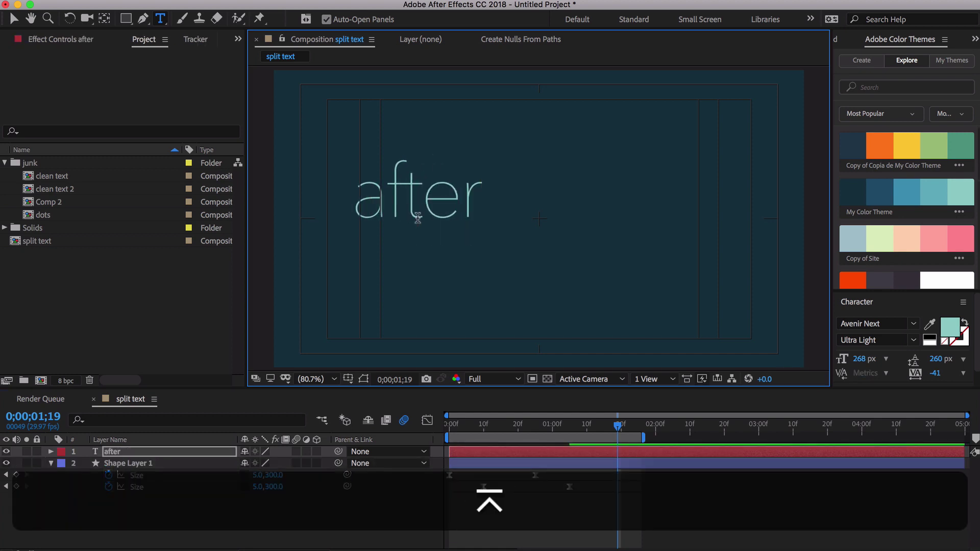
Move the 'after' layer below Shape Layer 1 in the layer stack.
key(v)
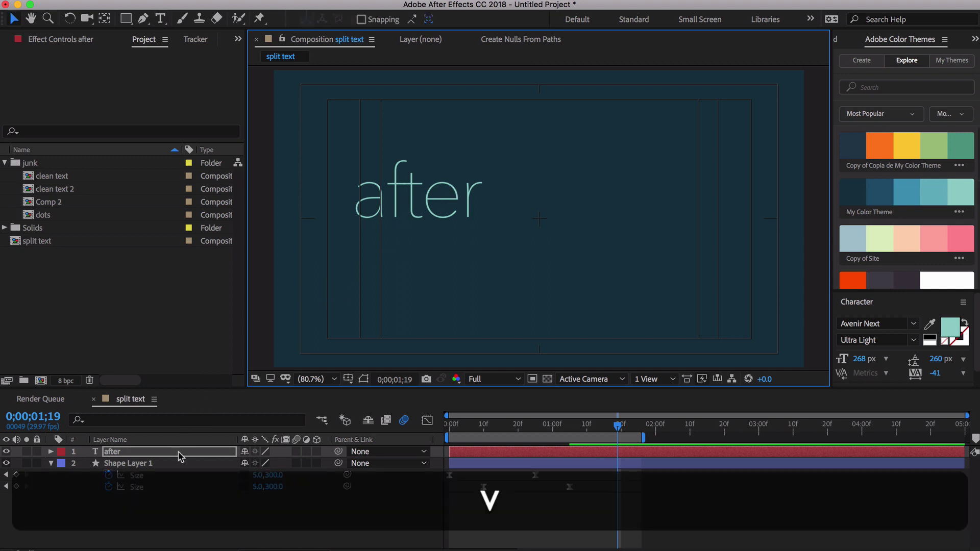
drag(180, 455, 124, 478)
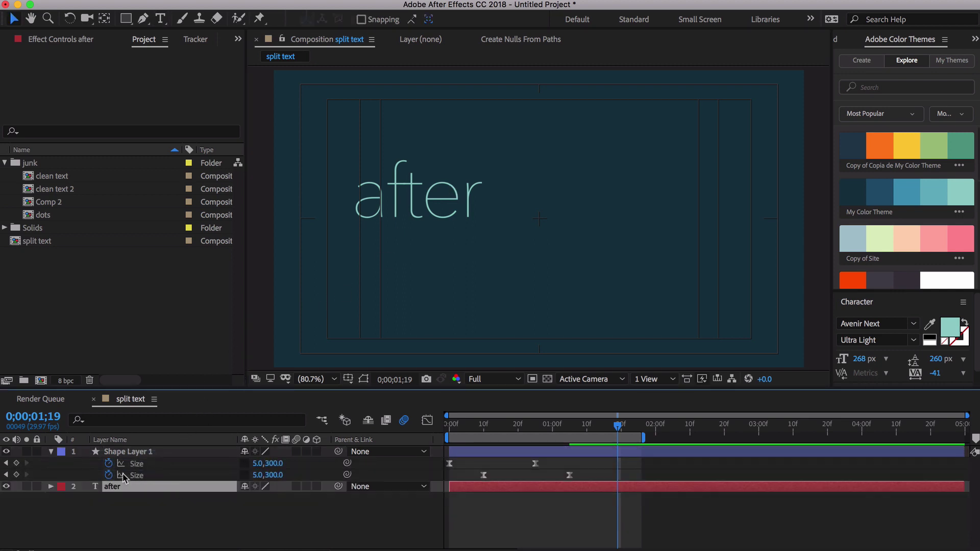
click(51, 452)
At frame 12, position the 'after' text just left of the animated bar.
key(v)
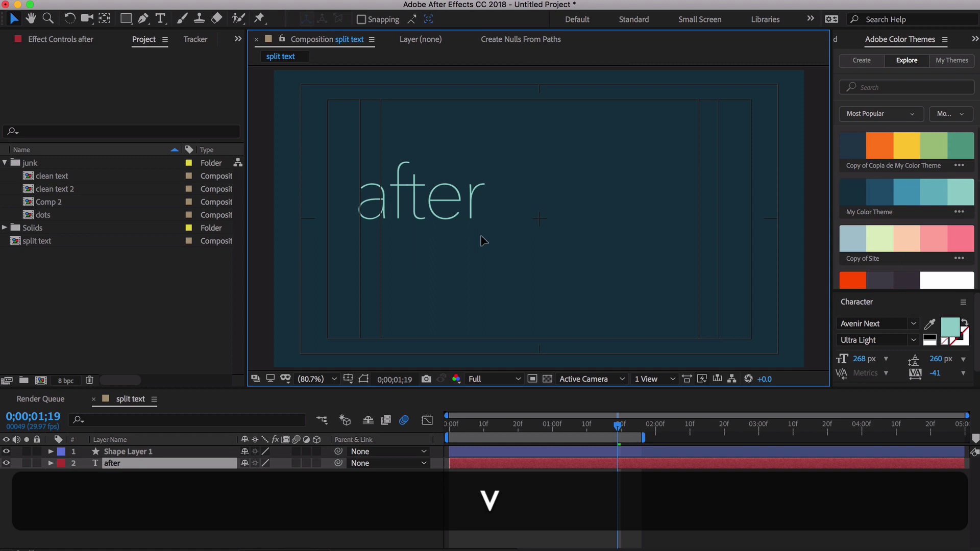
drag(443, 202, 505, 234)
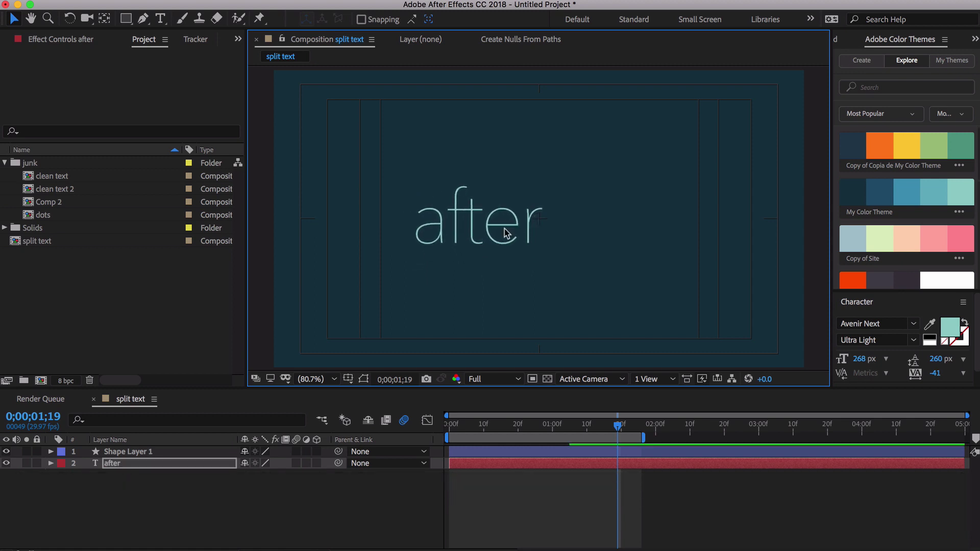
key(shift+super+h)
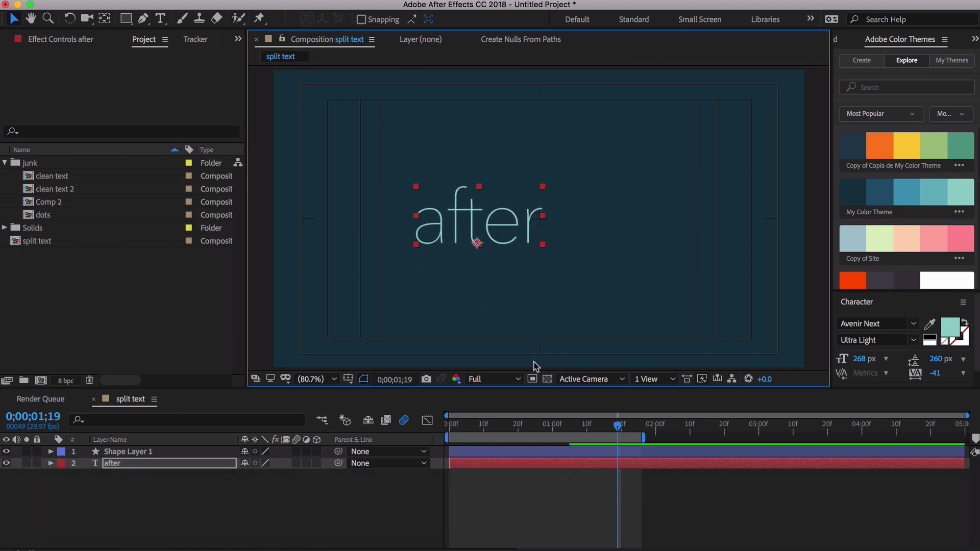
click(531, 424)
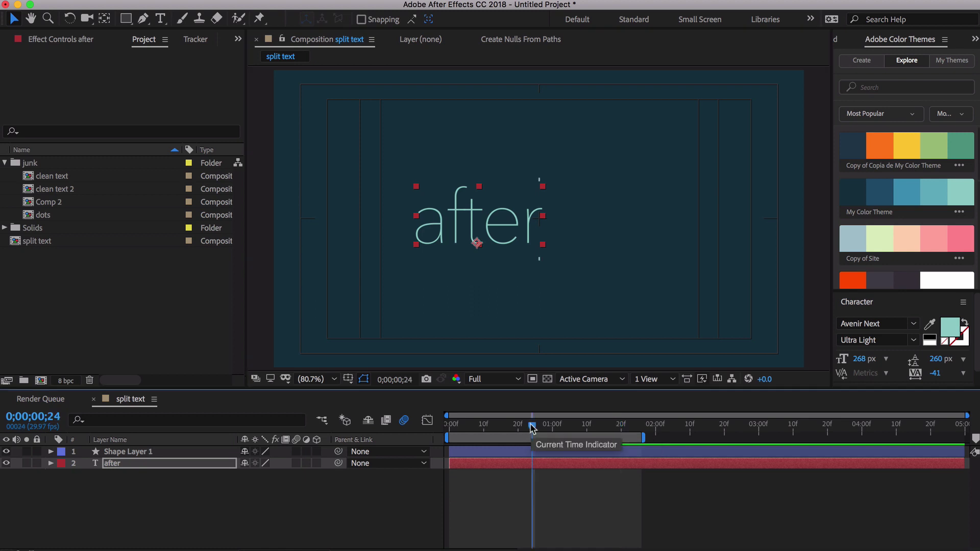
drag(524, 421, 490, 425)
drag(507, 229, 485, 232)
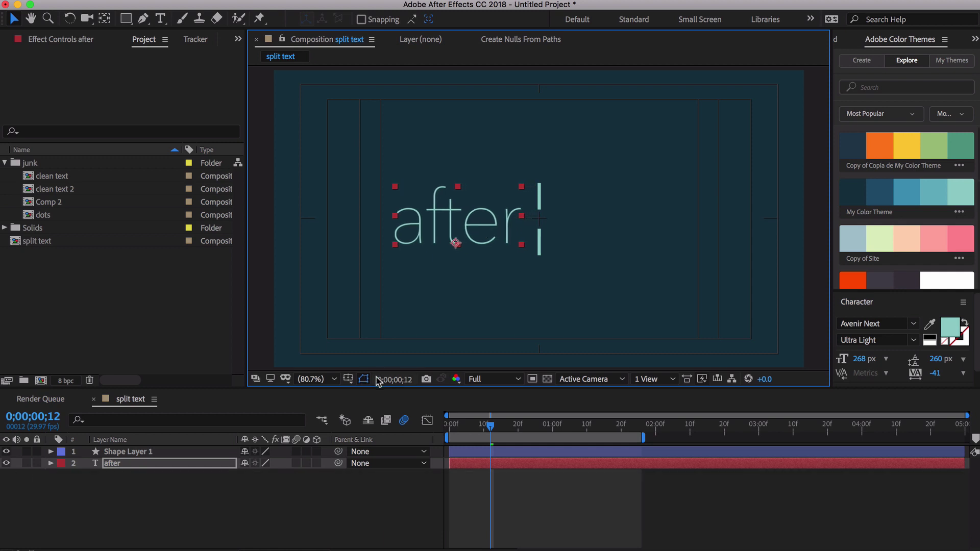
Mask 'after' with a rectangle ending at the bar, then open the text Animate menu.
key(q)
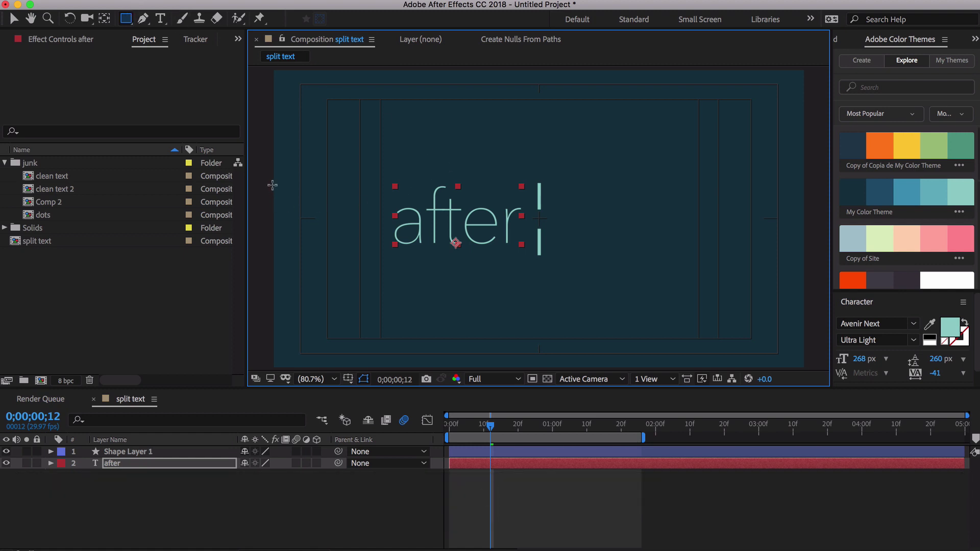
drag(269, 180, 537, 263)
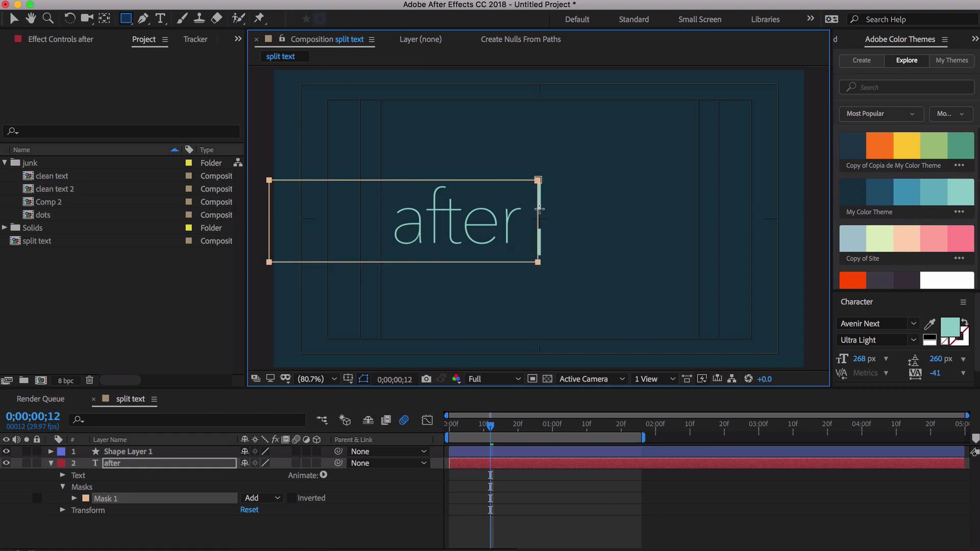
click(342, 497)
key(v)
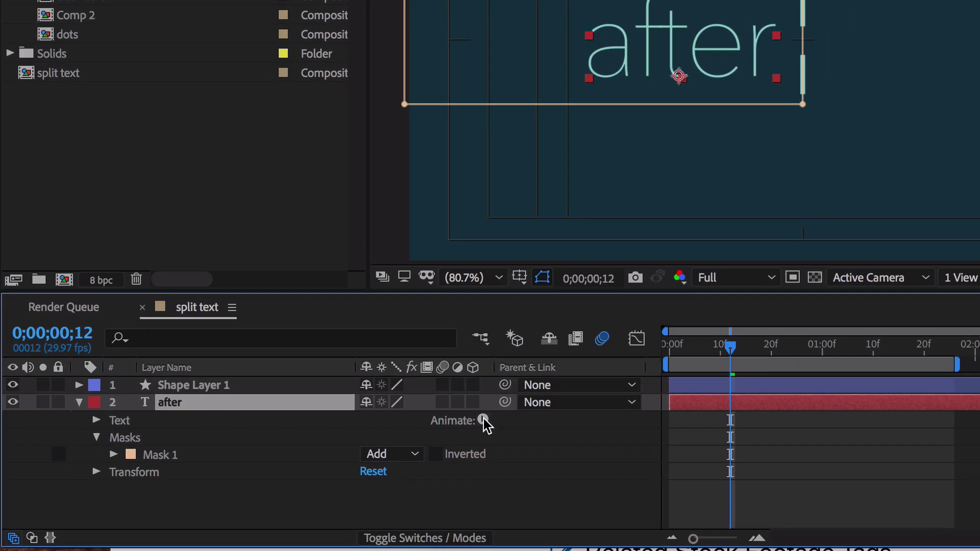
click(483, 420)
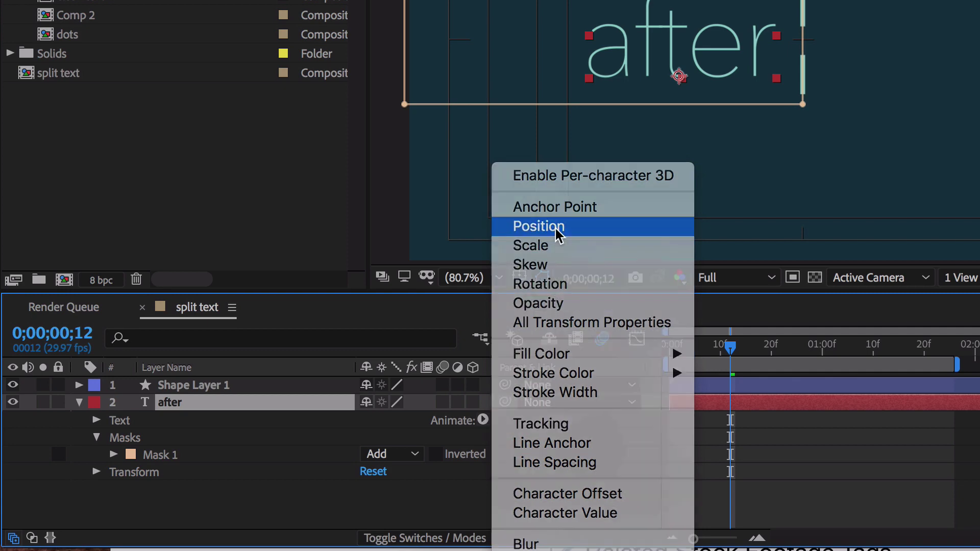
Add a Position animator to 'after' with Position keyframes at frame 5 and 1;05.
click(555, 225)
scroll(390, 442, down, 3)
click(665, 346)
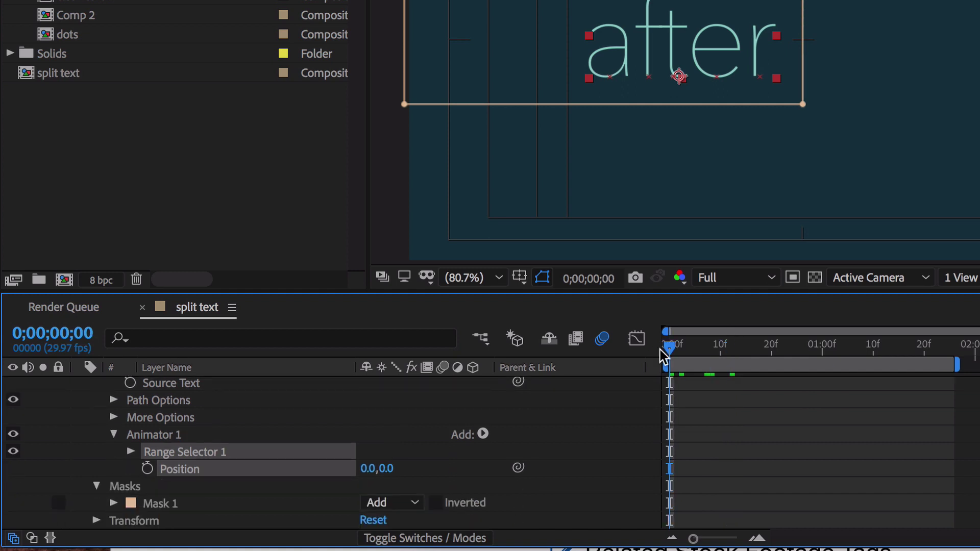
key(Page_Down)
key(Page_Down)
key(Page_Down)
key(Page_Down)
key(Page_Down)
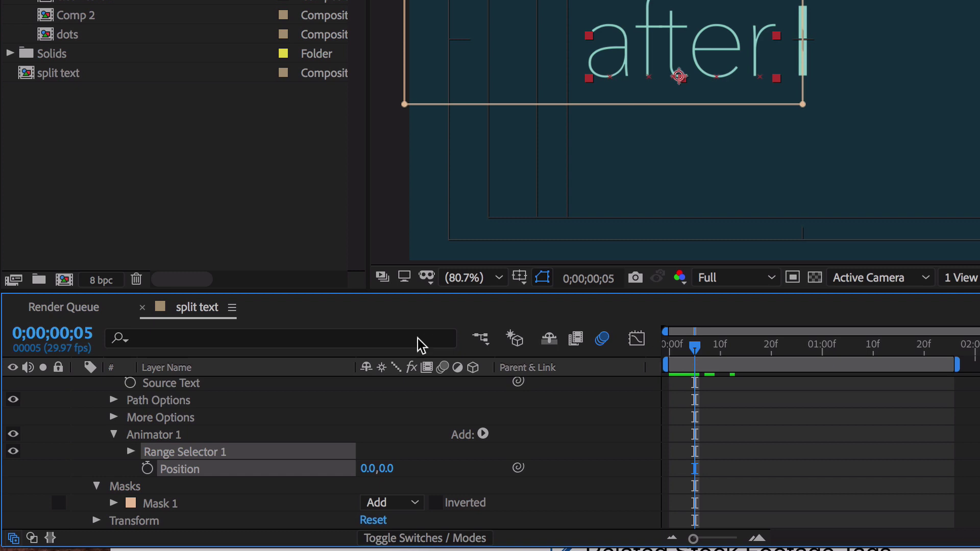
click(147, 469)
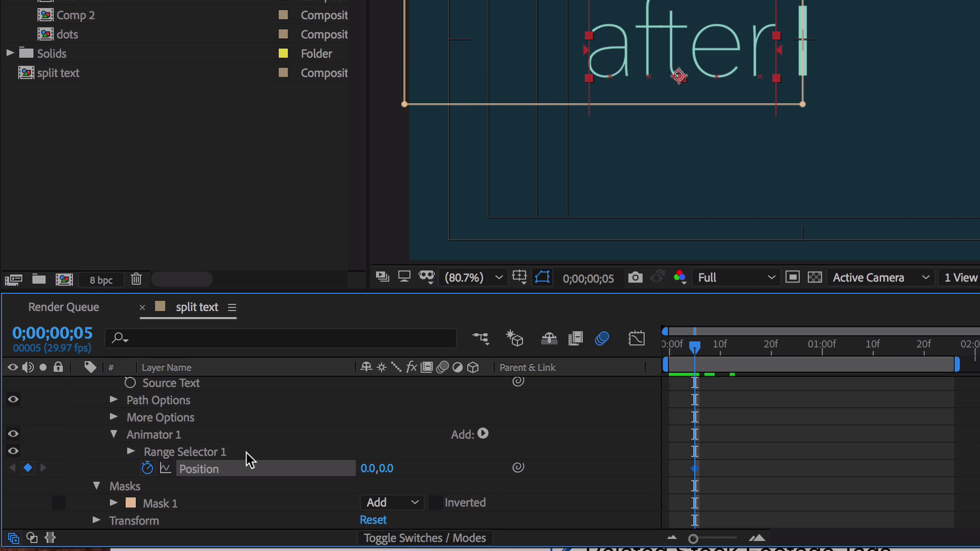
key(shift+Page_Down)
key(shift+Page_Down)
key(shift+Page_Down)
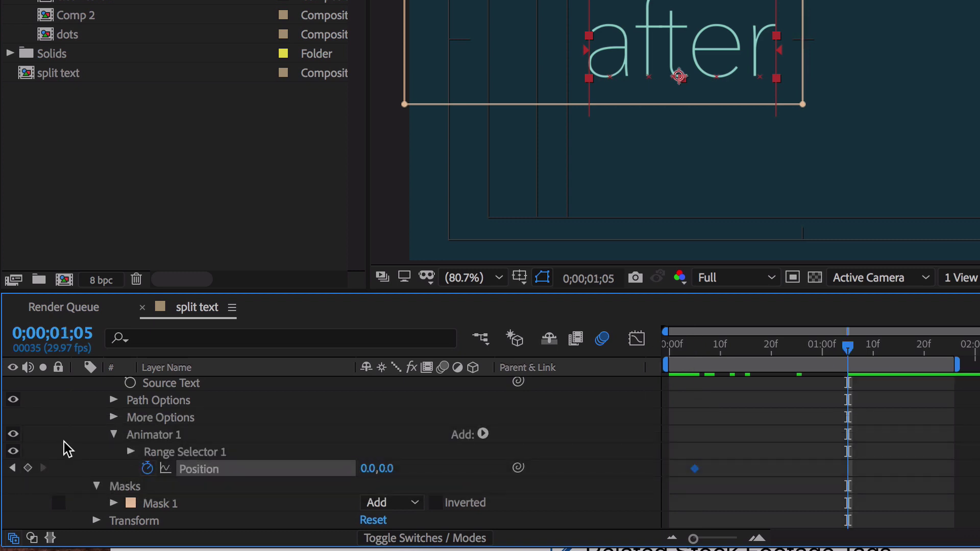
click(28, 468)
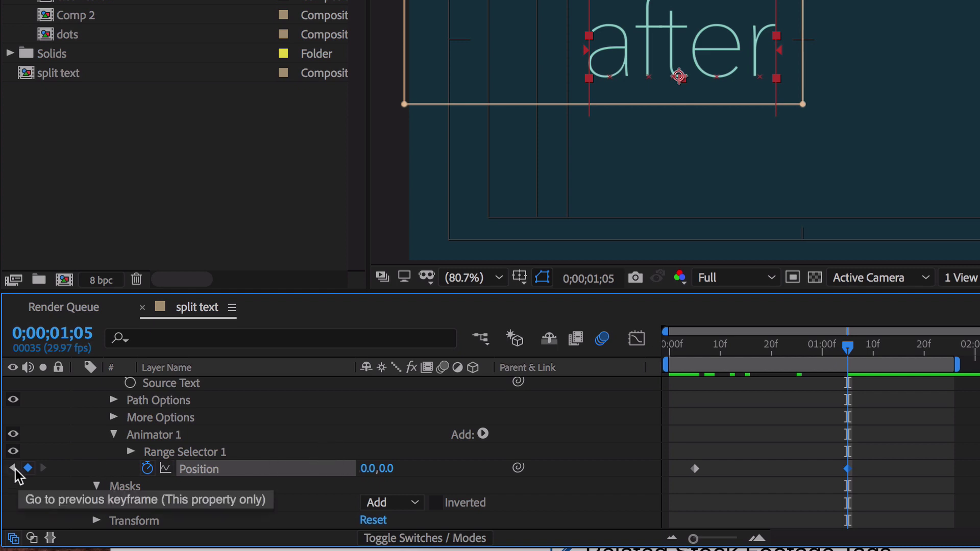
Set the frame-5 keyframe's Position to 526,0 so the letters start hidden behind the mask.
click(12, 468)
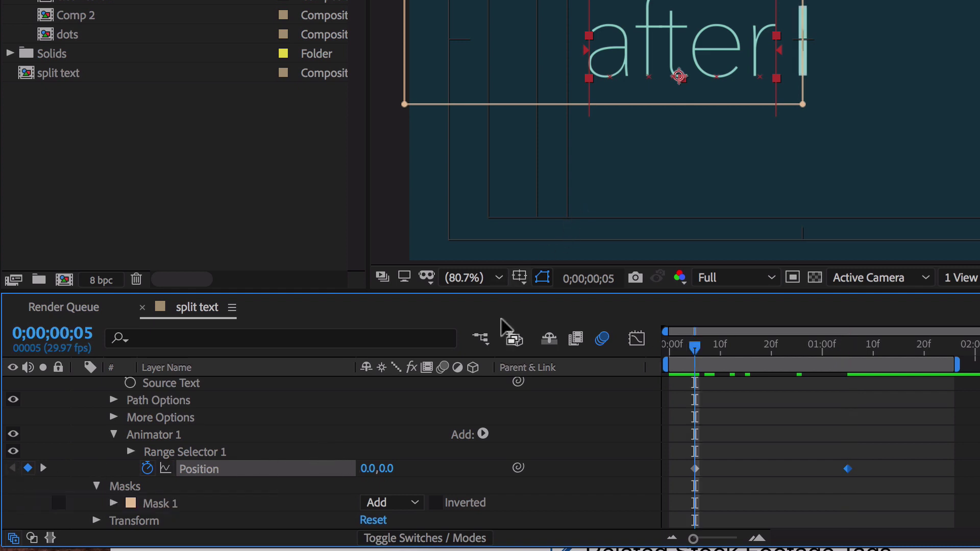
drag(368, 468, 320, 495)
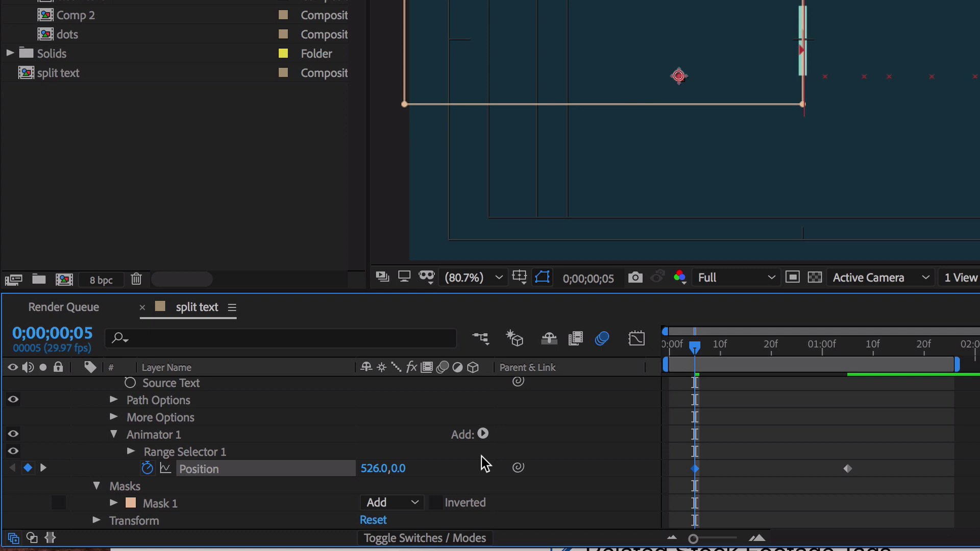
scroll(512, 448, up, 3)
Move Shape Layer 1's second Size keyframes later in time.
key(space)
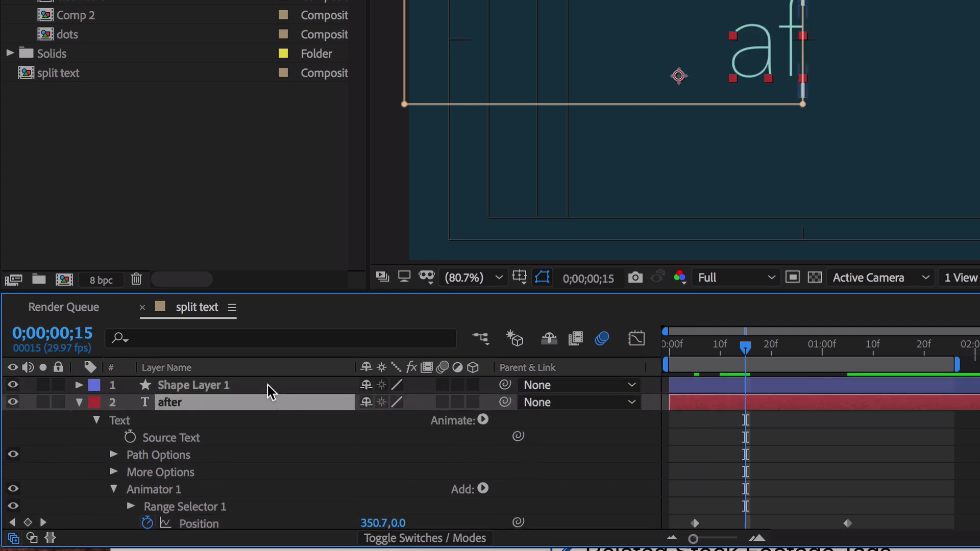
click(266, 383)
key(u)
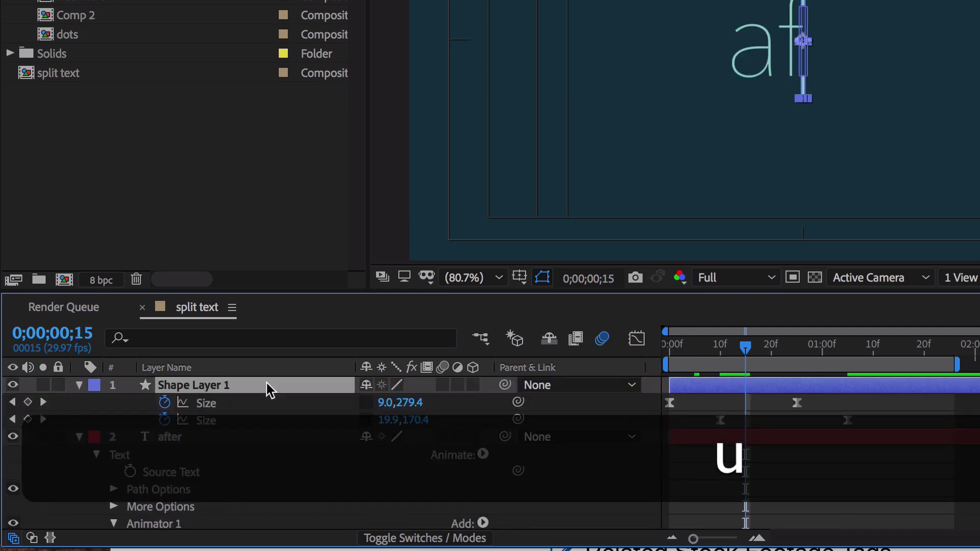
click(332, 422)
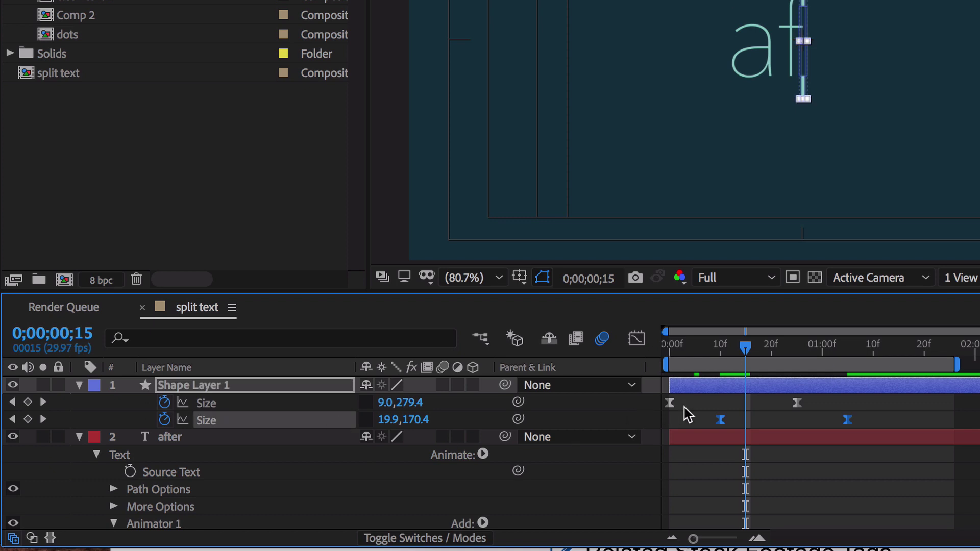
drag(721, 426, 745, 427)
Apply Easy Ease (F9) to both Position keyframes of the 'after' layer.
click(222, 442)
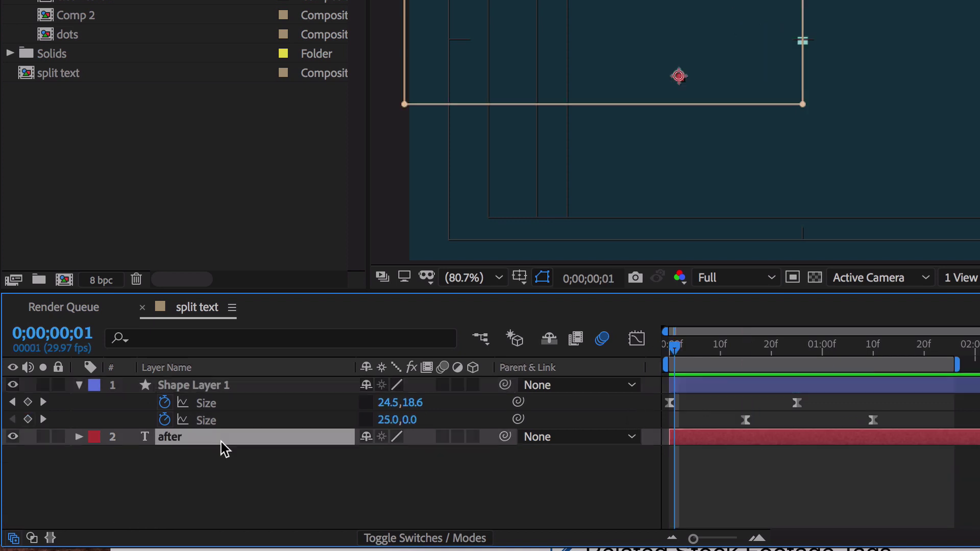
key(u)
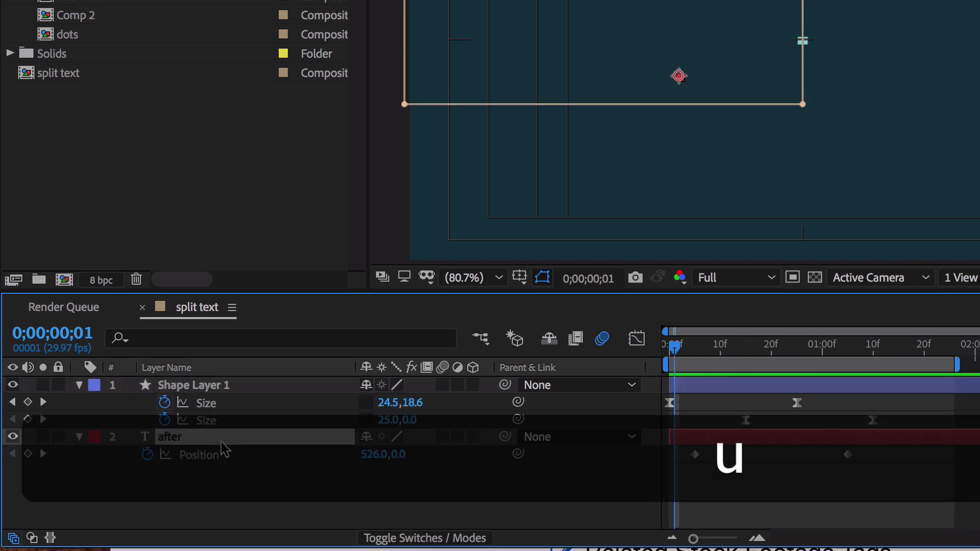
click(199, 458)
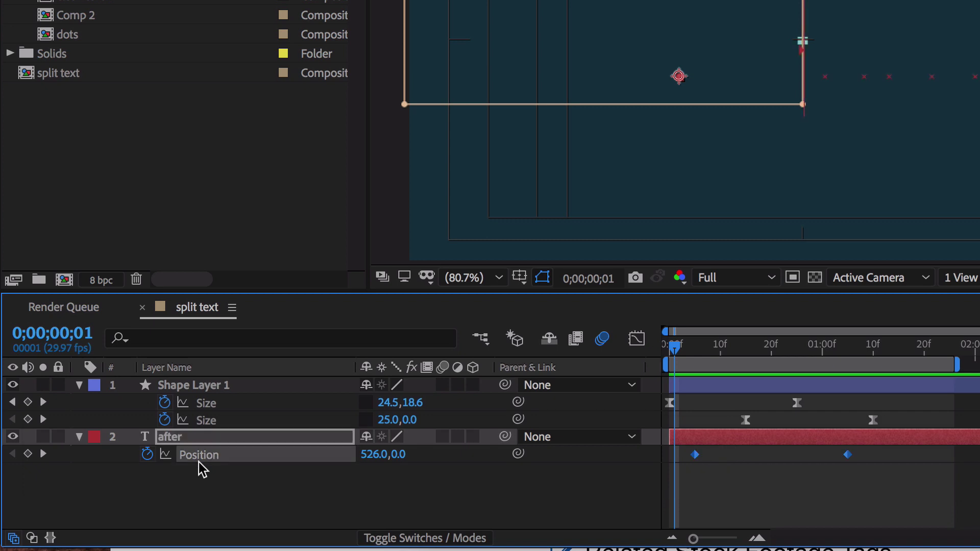
key(F9)
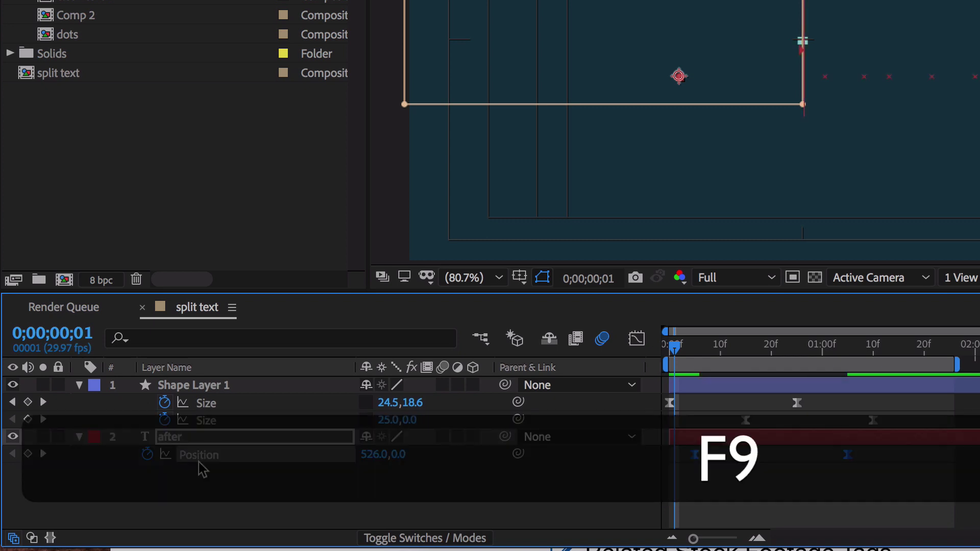
Stretch the final Position keyframe's ease to 100% influence in the speed graph.
click(637, 338)
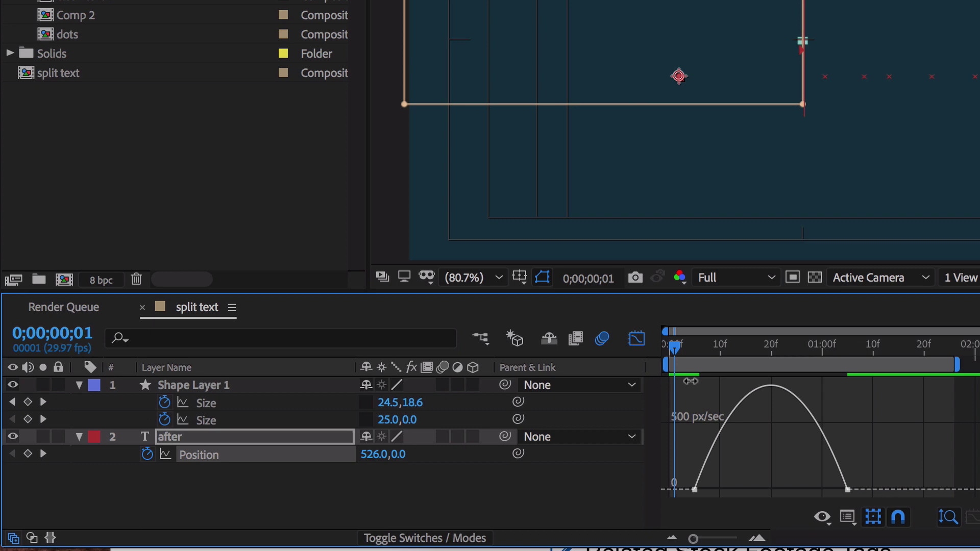
click(846, 490)
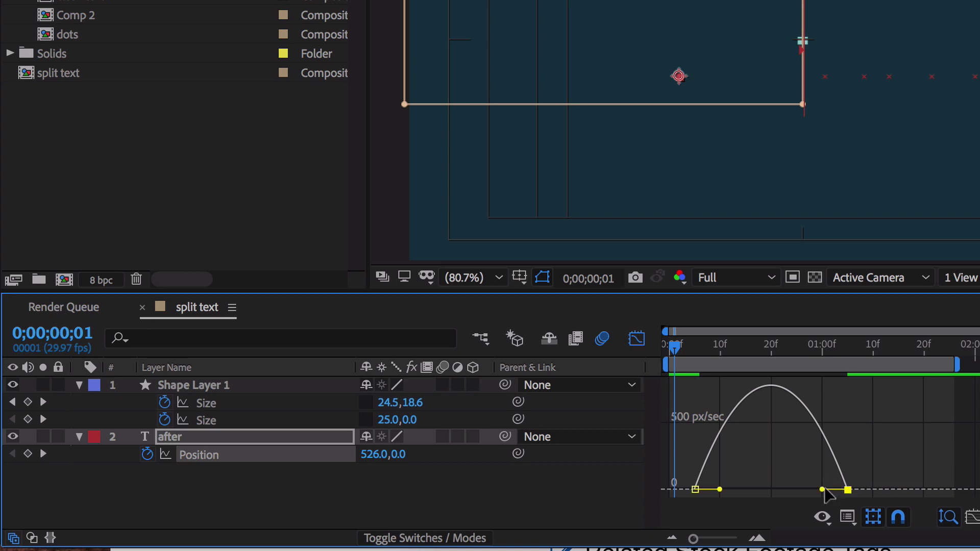
drag(821, 490, 709, 484)
click(717, 491)
click(695, 489)
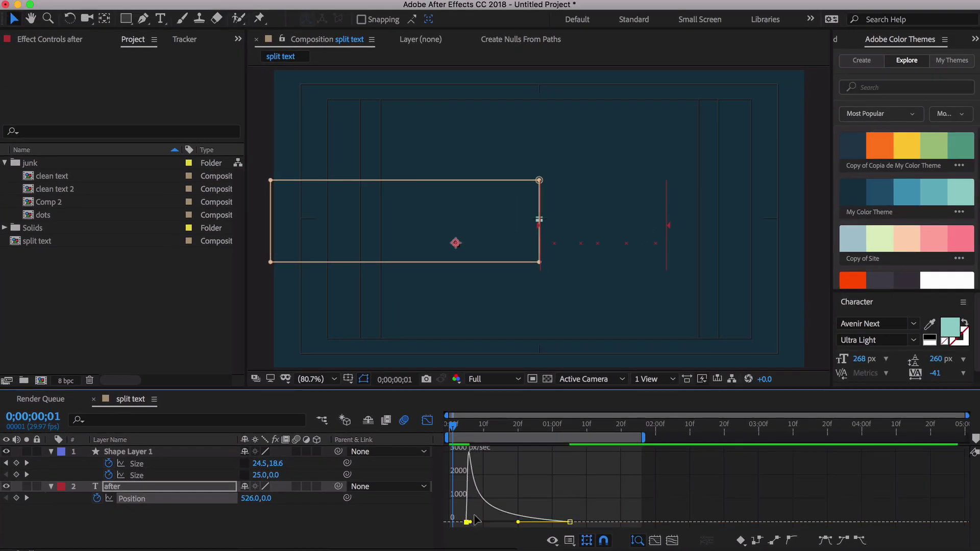
key(space)
click(427, 420)
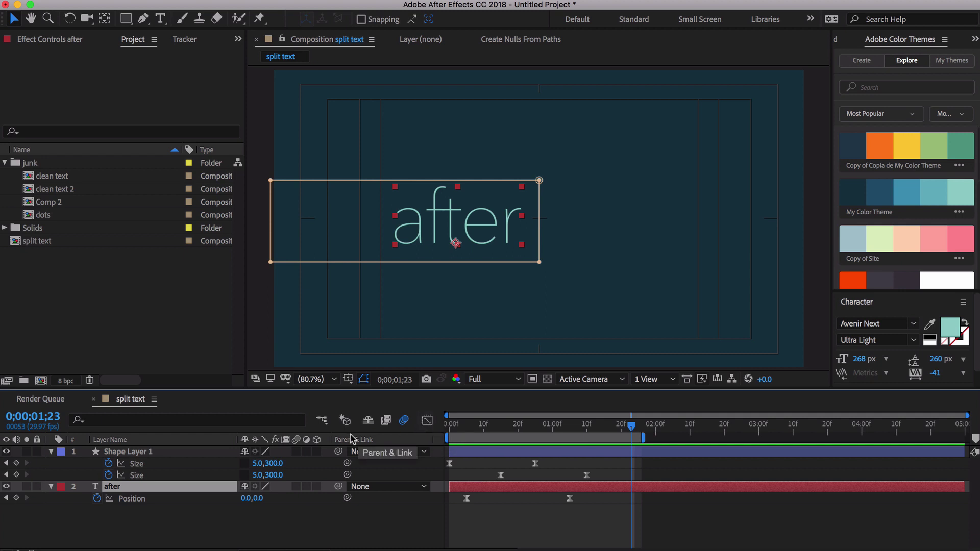
Duplicate 'after', retype the copy as 'effects', and add a rectangular mask to it.
key(super+d)
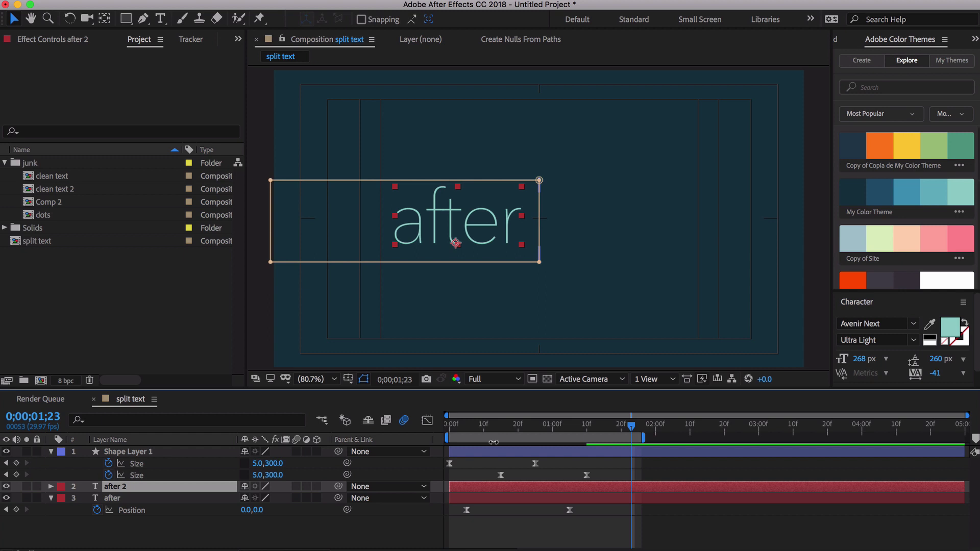
double_click(126, 491)
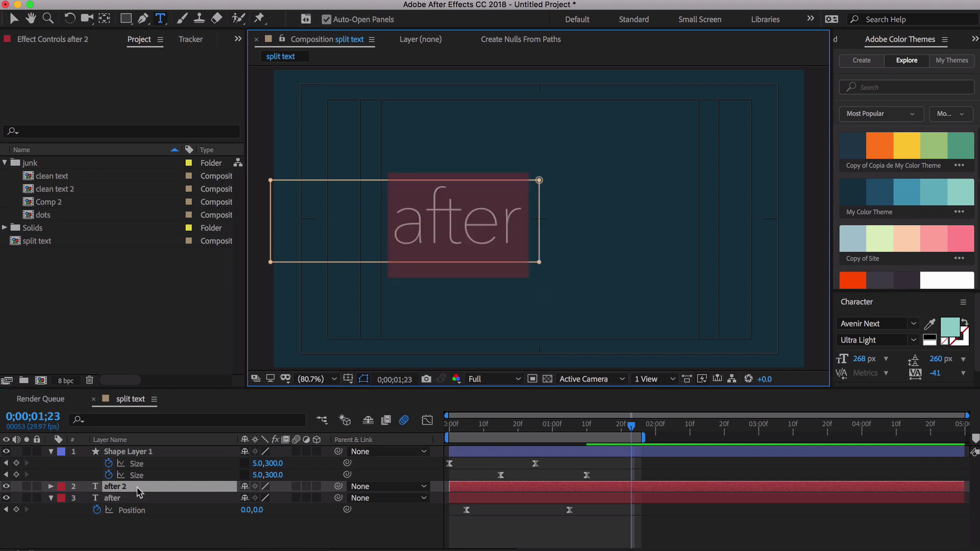
text(effects)
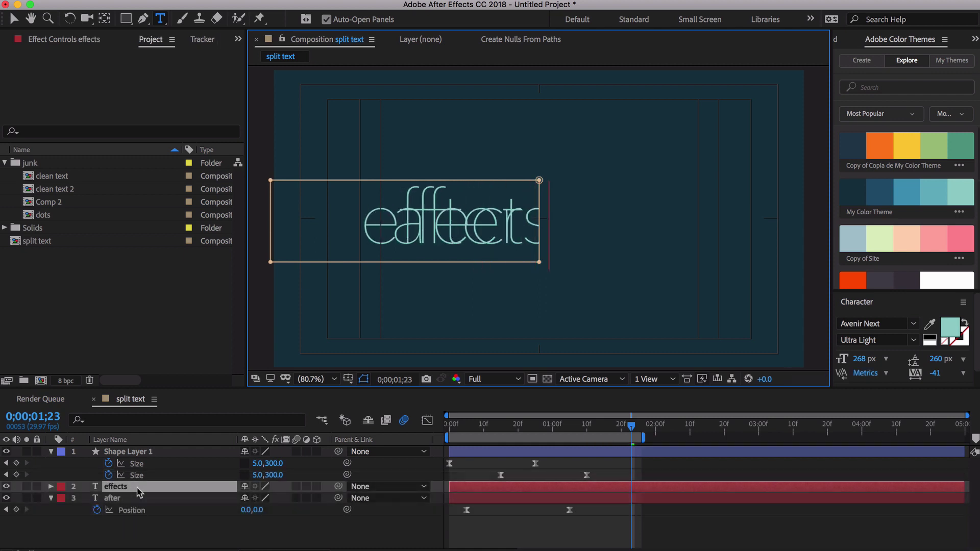
key(super+shift+n)
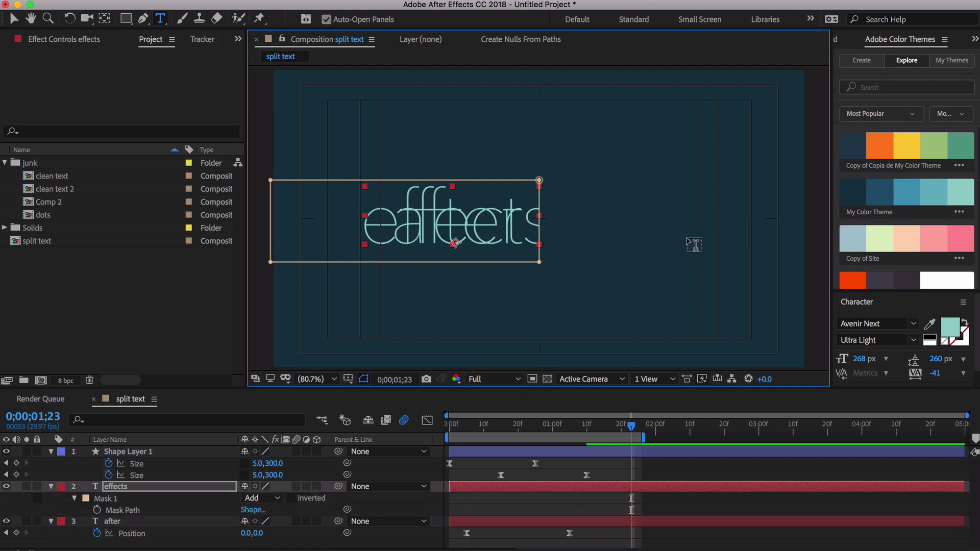
Set the effects mask to Subtract and time-reverse its two Position keyframes.
click(255, 498)
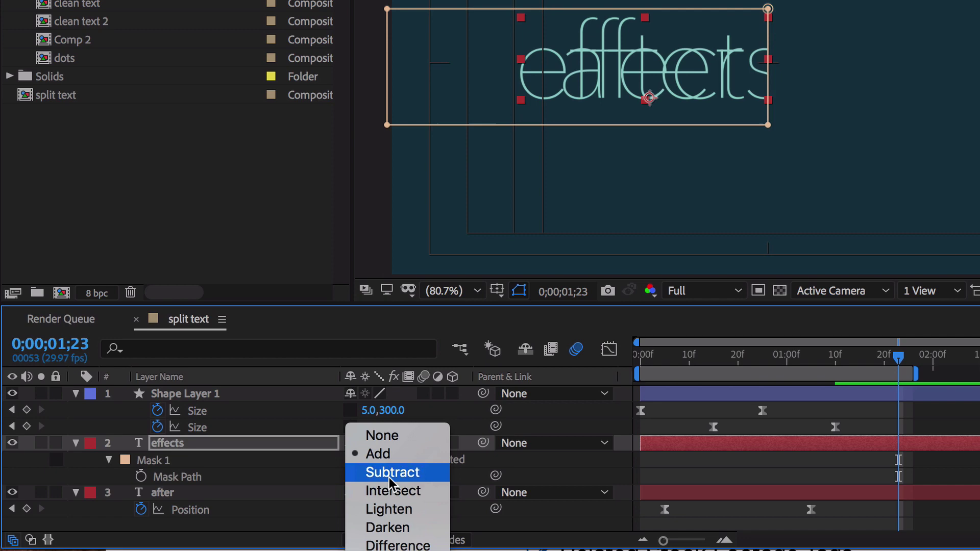
click(389, 476)
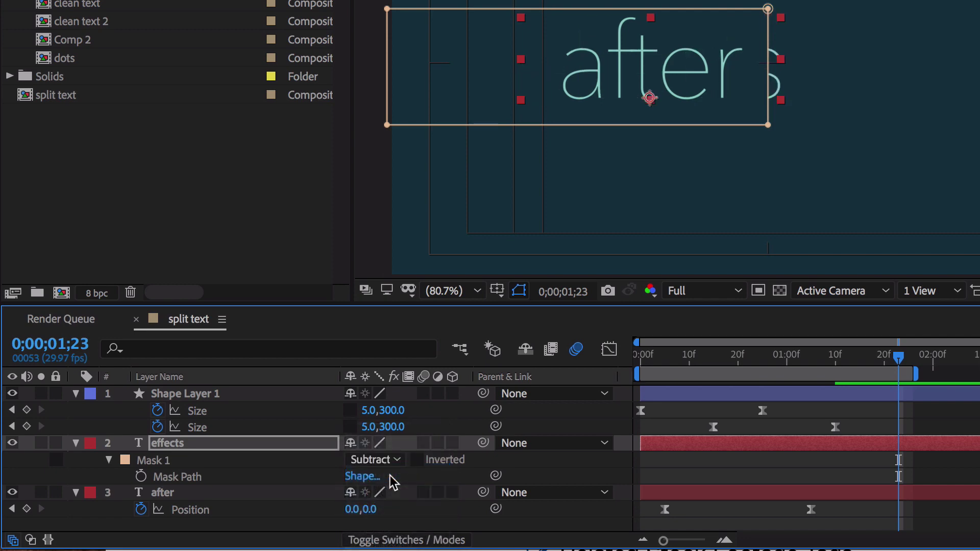
key(u)
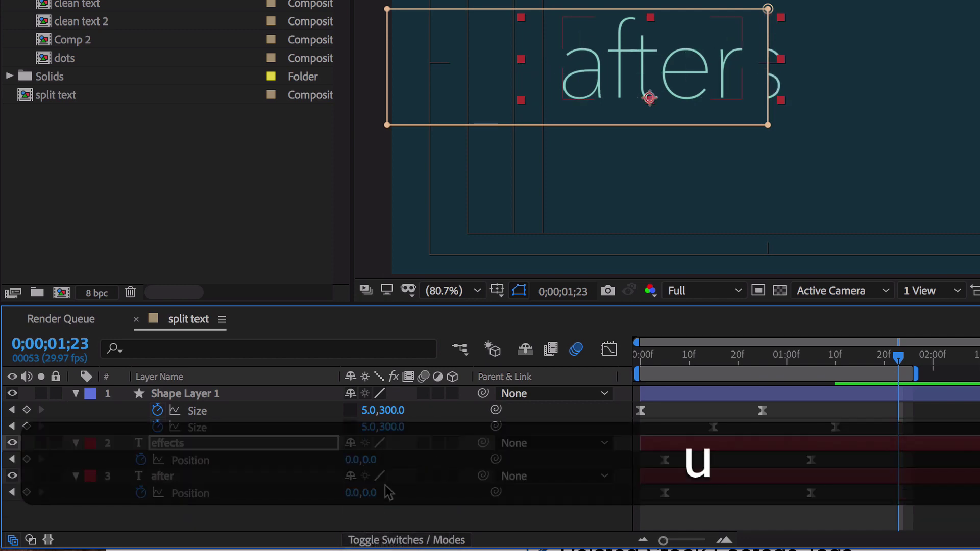
click(260, 460)
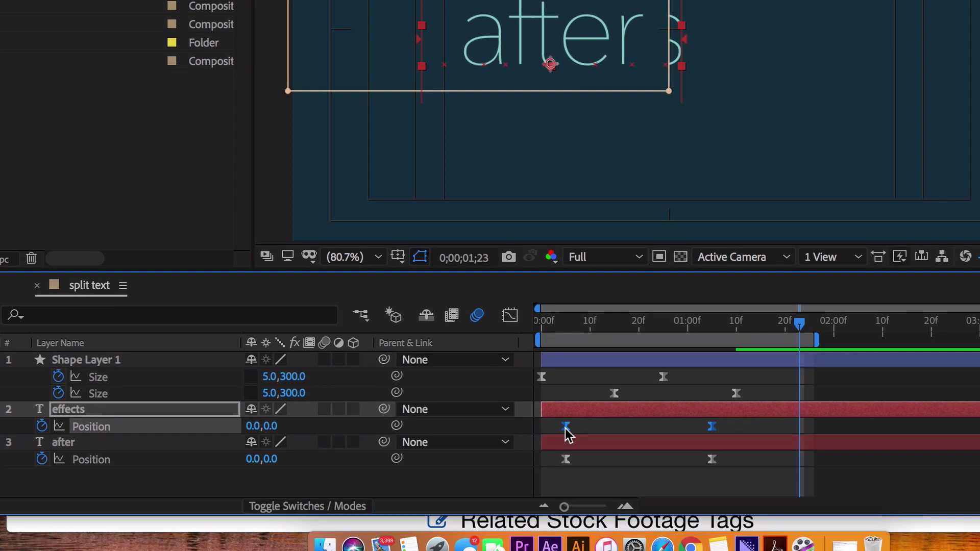
right_click(664, 459)
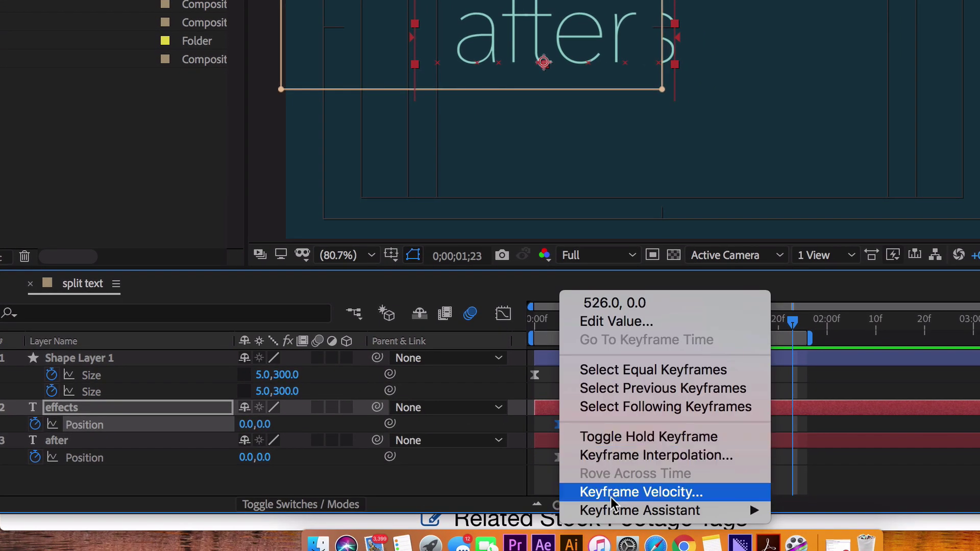
mouse_move(611, 509)
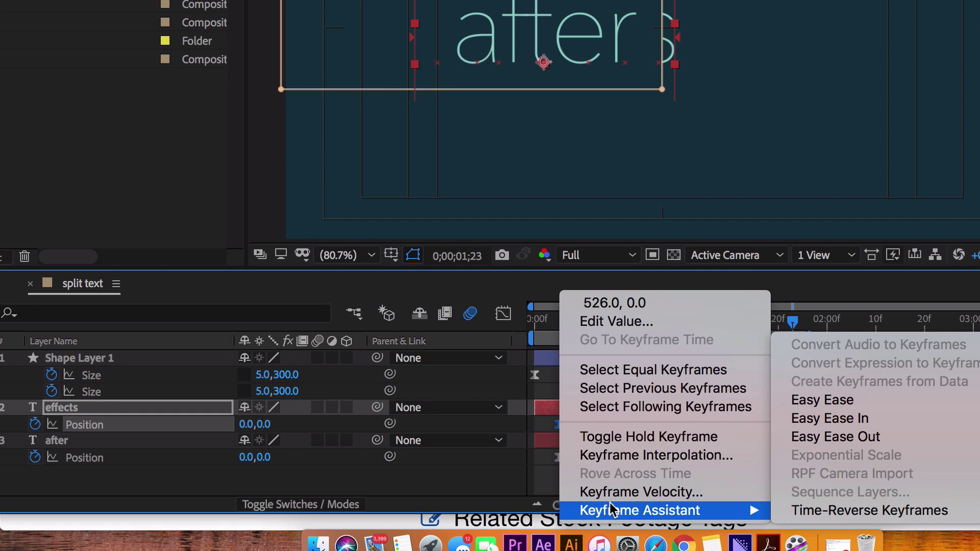
click(793, 512)
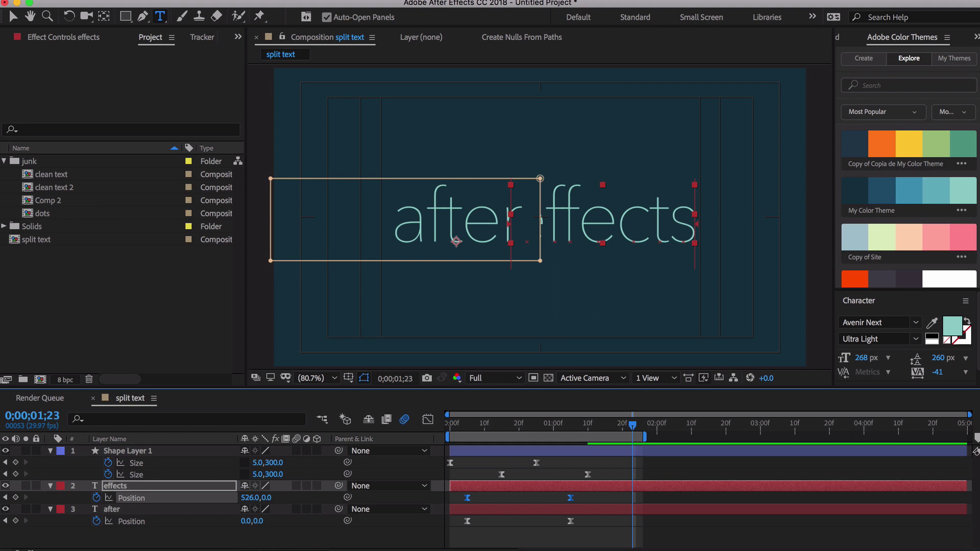
Push 'effects' further right at its end keyframe and left at frame 5 to start hidden.
key(j)
key(j)
drag(255, 498, 334, 510)
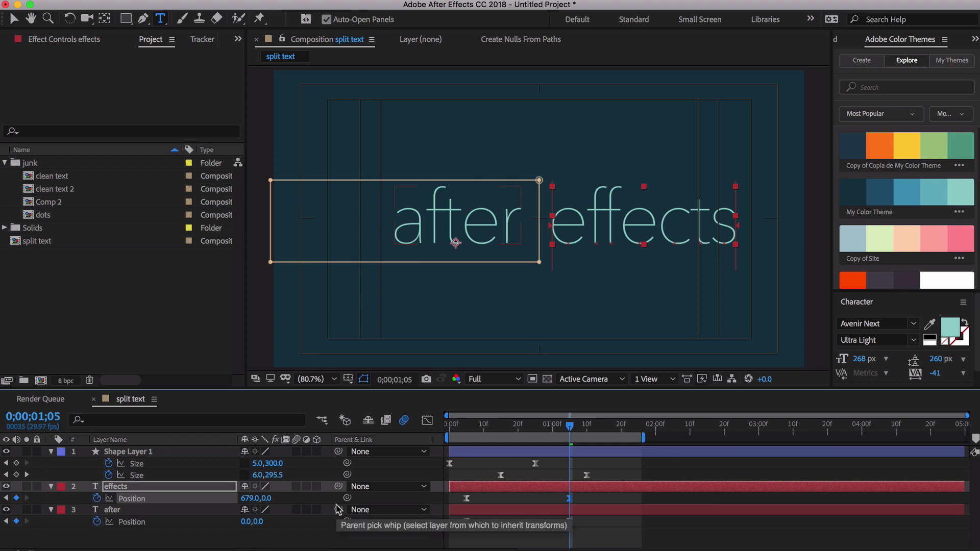
drag(507, 427, 465, 426)
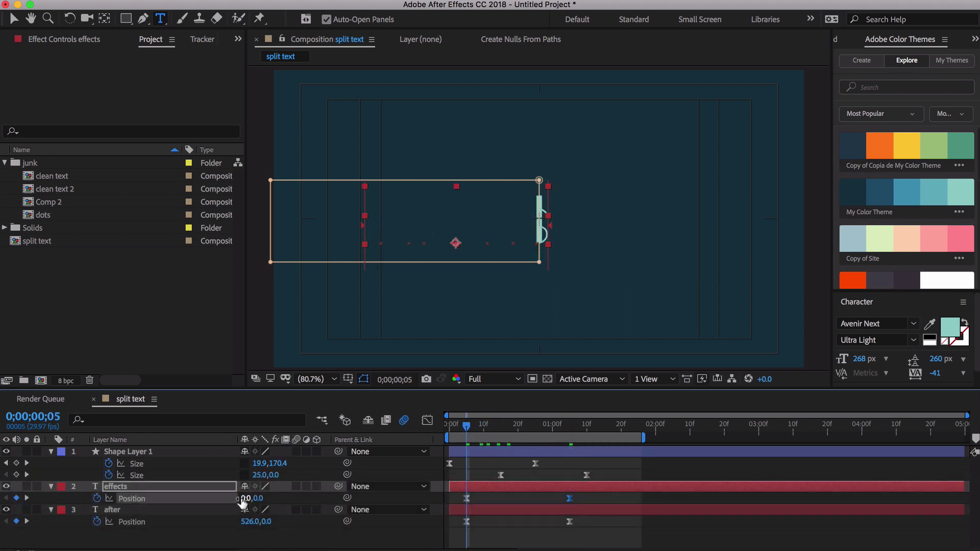
click(400, 501)
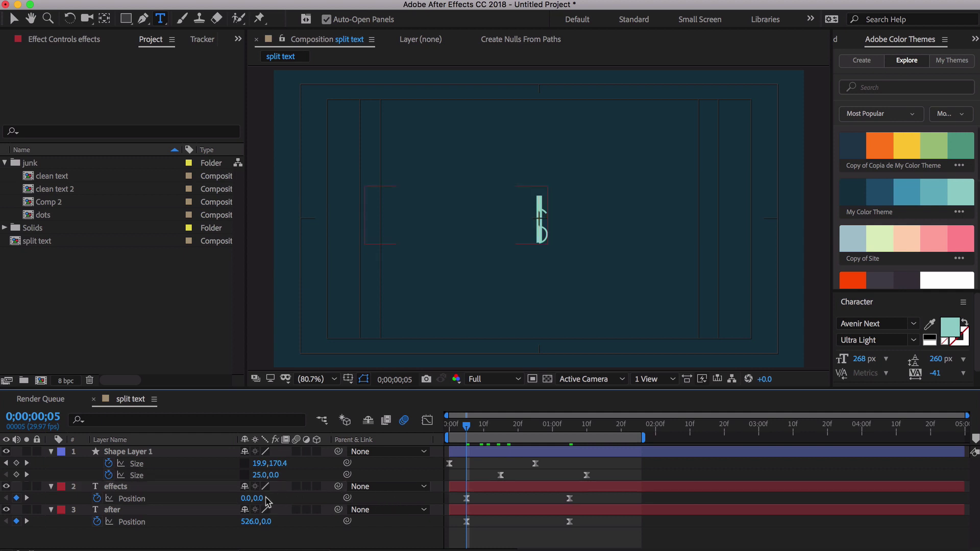
drag(243, 498, 219, 498)
Sharpen the effects speed curve and move both words' end Position keyframes to 1;00.
key(shift+F3)
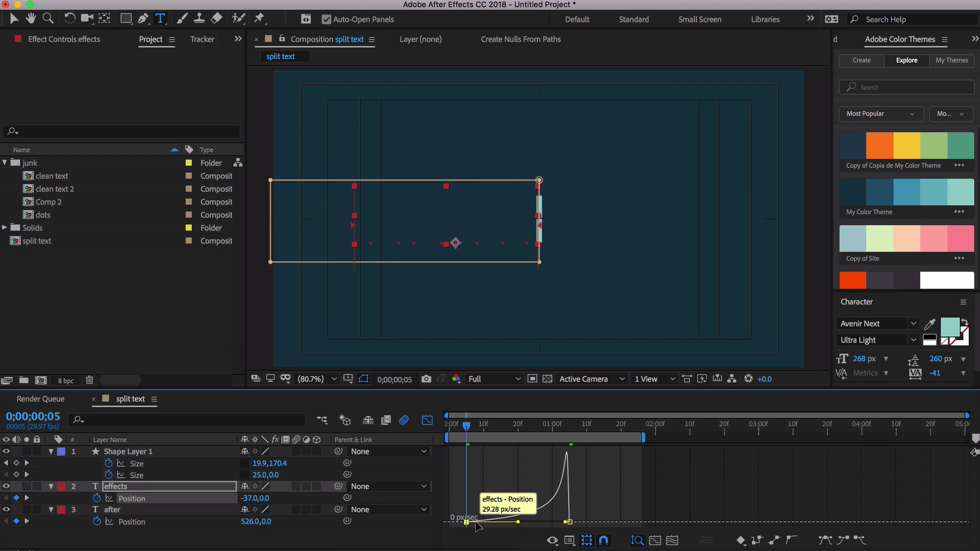
drag(518, 523, 468, 526)
drag(564, 524, 490, 526)
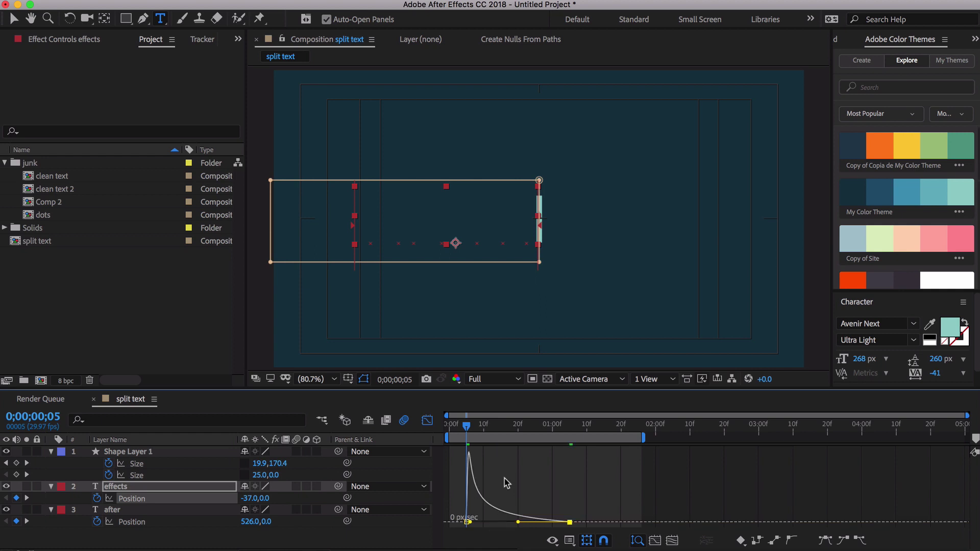
key(space)
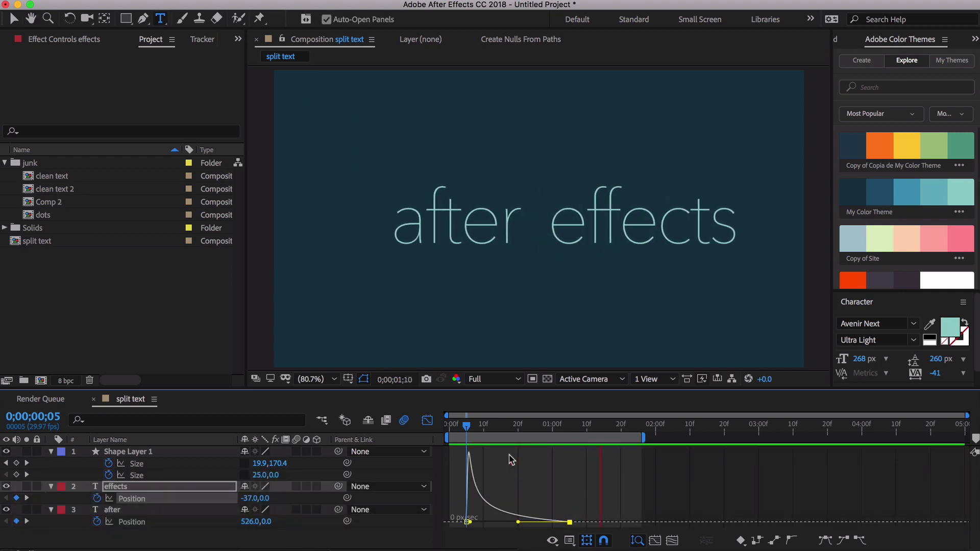
key(shift+F3)
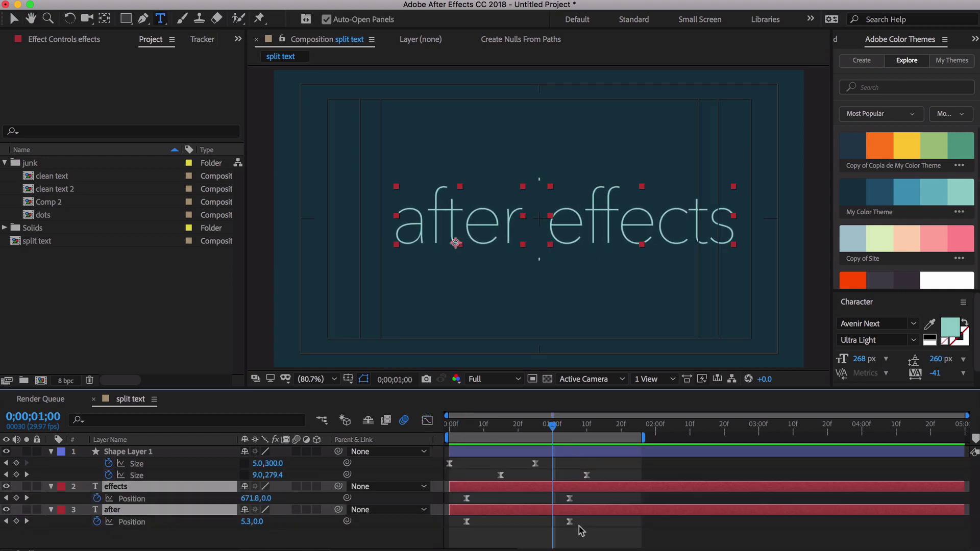
drag(580, 530, 553, 501)
key(space)
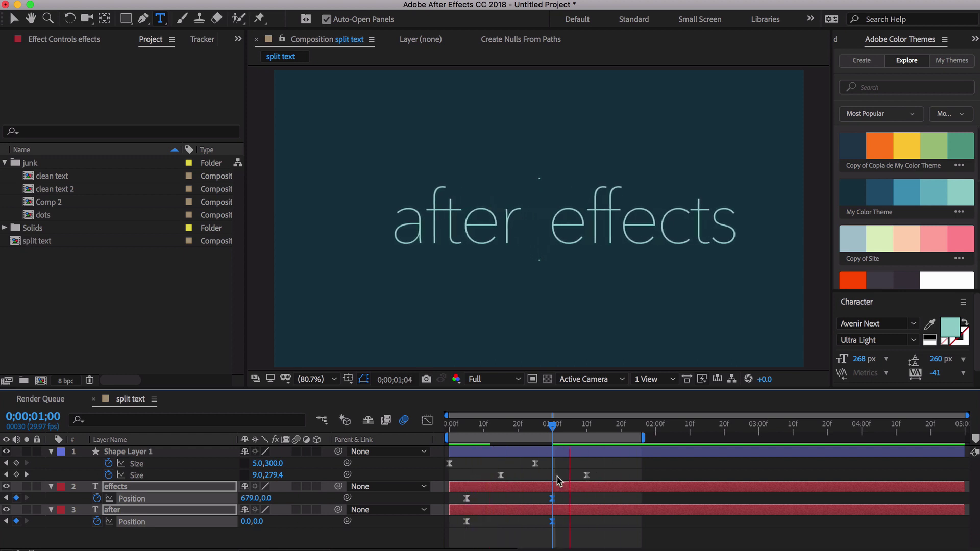
key(space)
key(super+a)
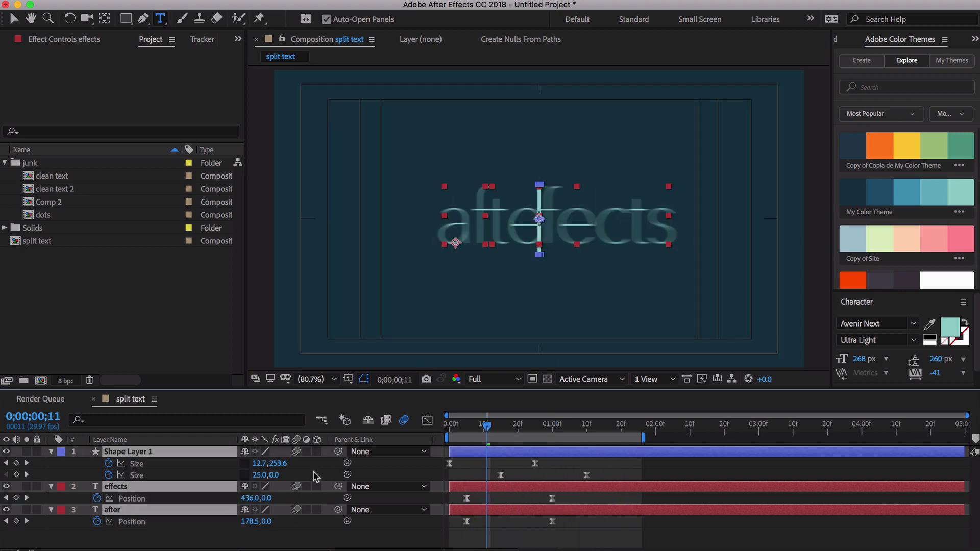
key(space)
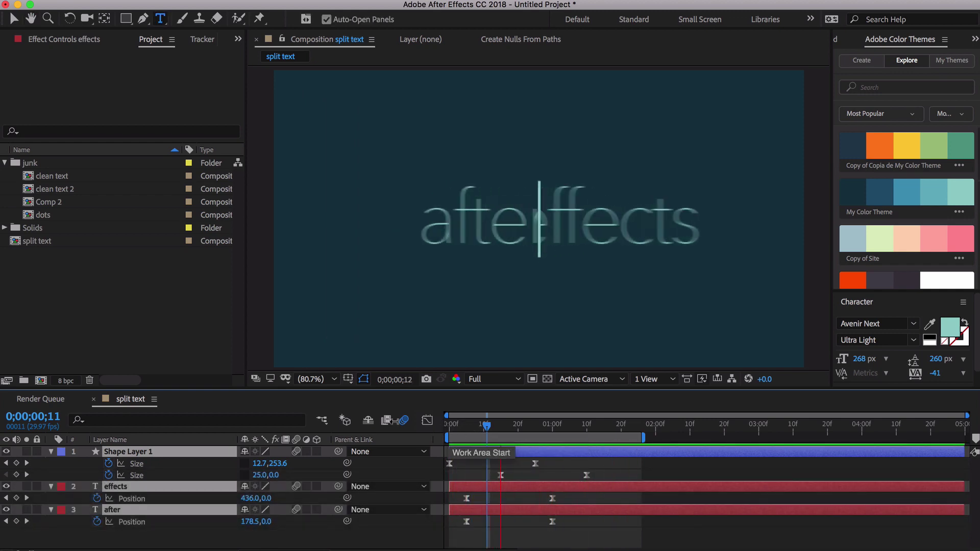
Duplicate the split text composition as split text 2 and open it.
click(62, 240)
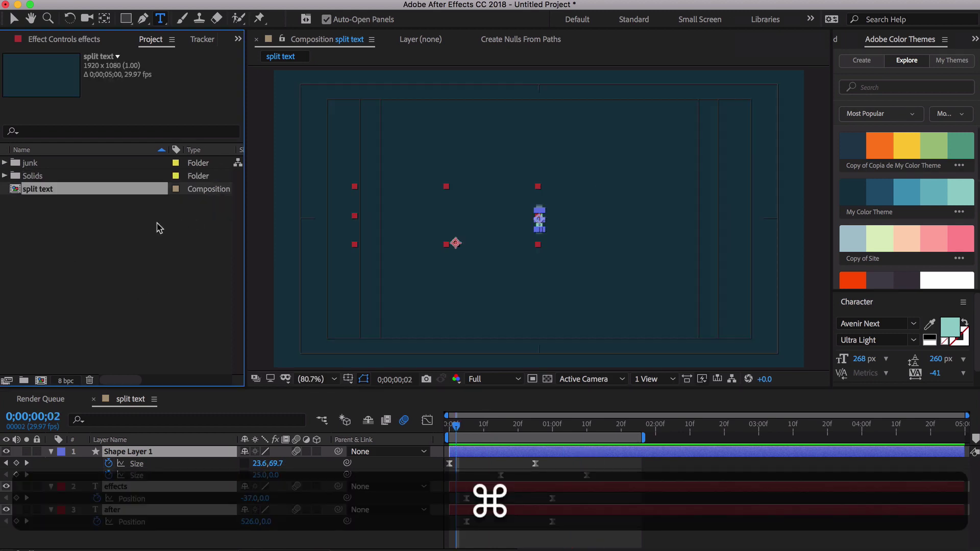
key(super+d)
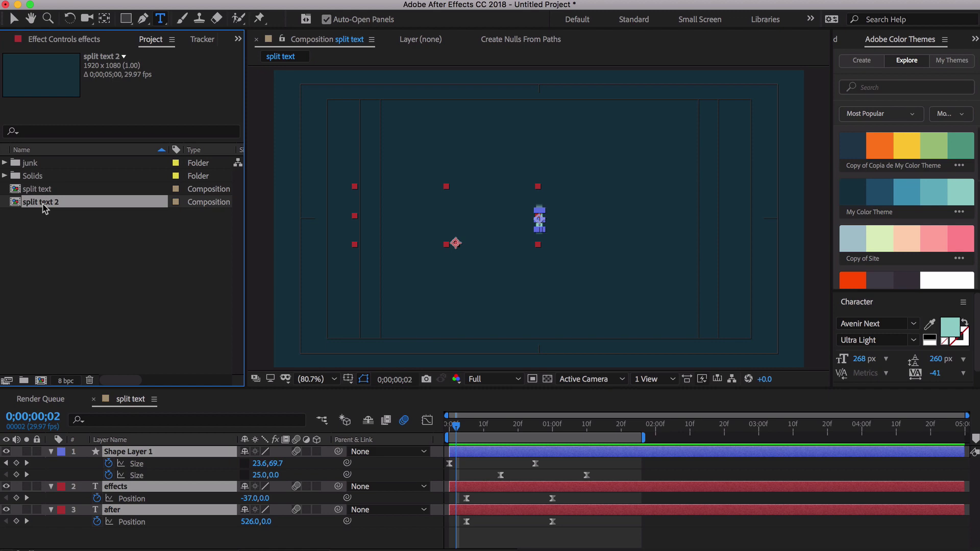
double_click(41, 202)
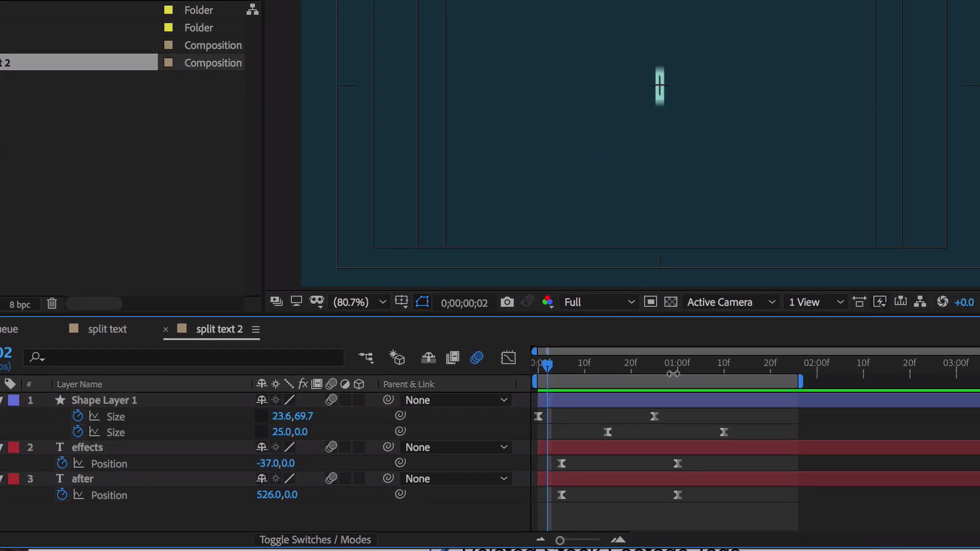
Set the one-second keyframes of both Size rows to a height of 700.
drag(673, 369, 656, 365)
click(192, 403)
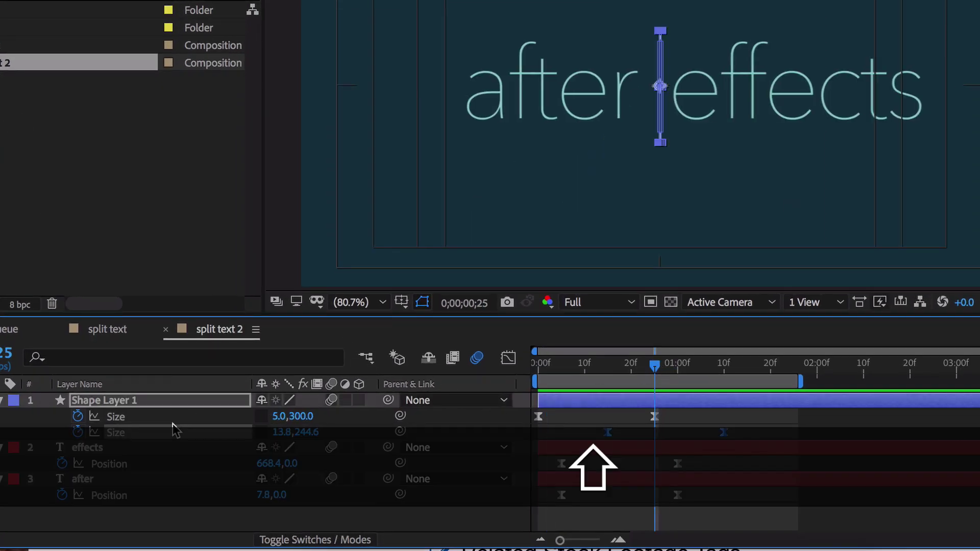
click(170, 431)
drag(607, 433, 599, 434)
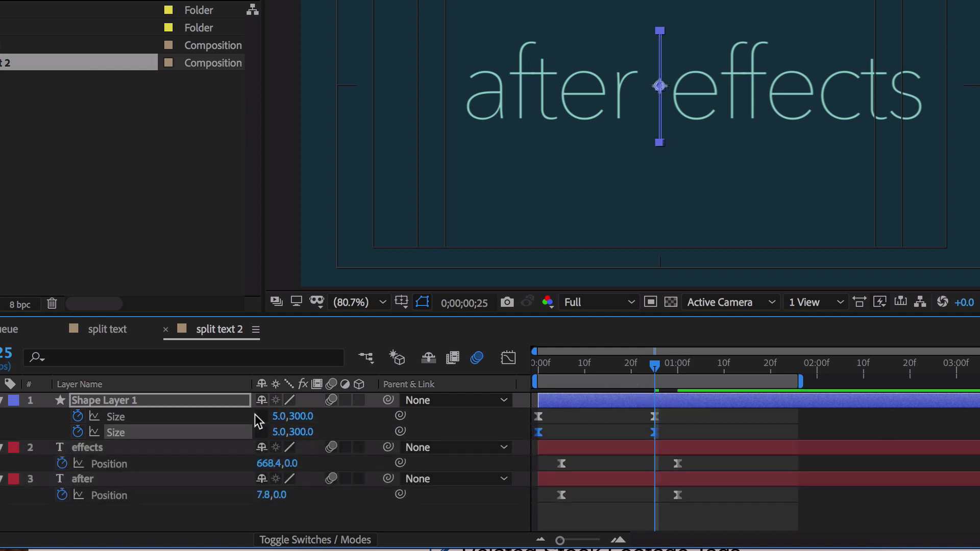
drag(631, 412, 650, 434)
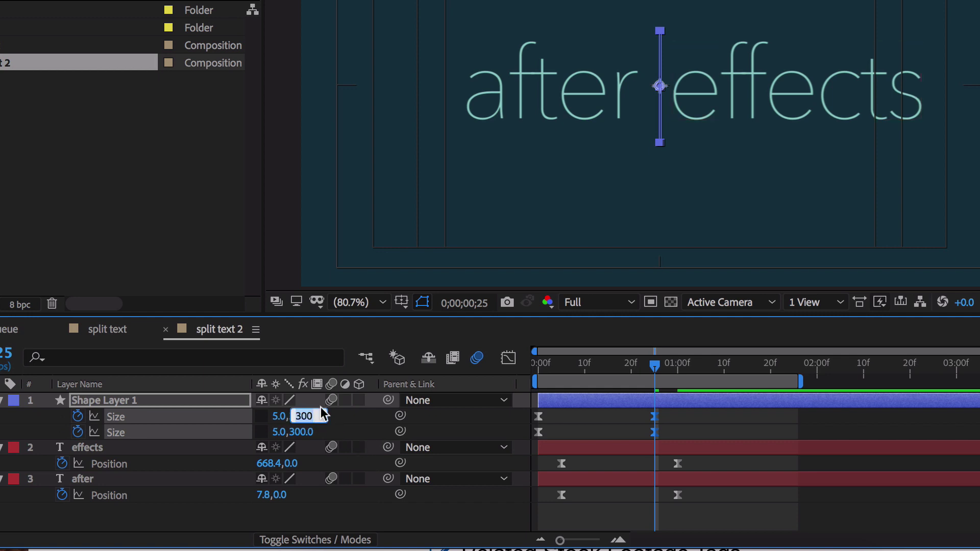
text(700)
key(Return)
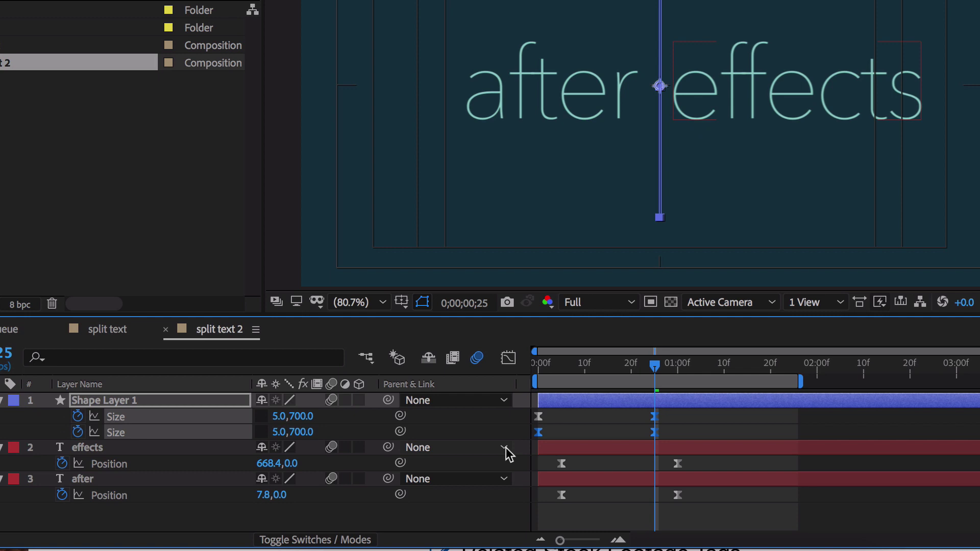
Shift the second Size row's keyframes a few frames later.
click(545, 438)
click(214, 433)
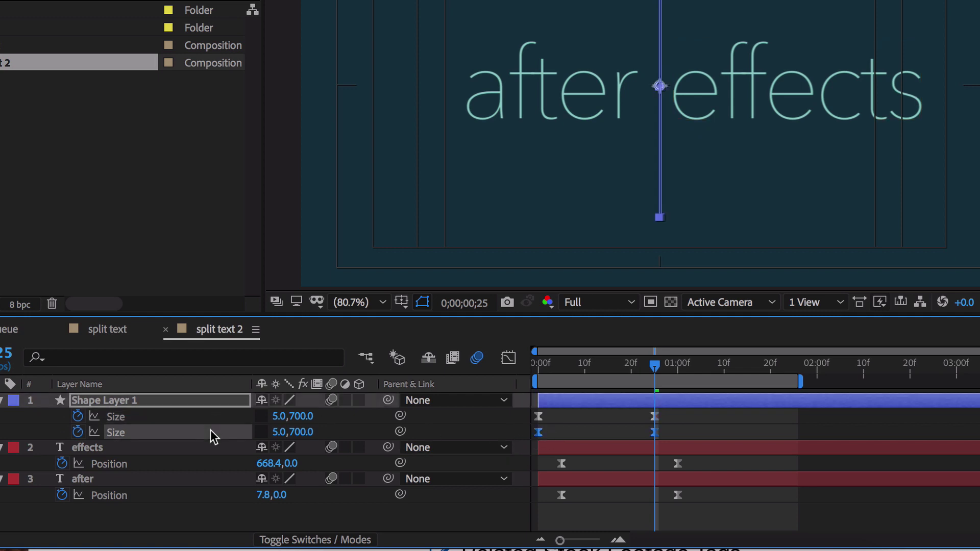
drag(538, 433, 603, 438)
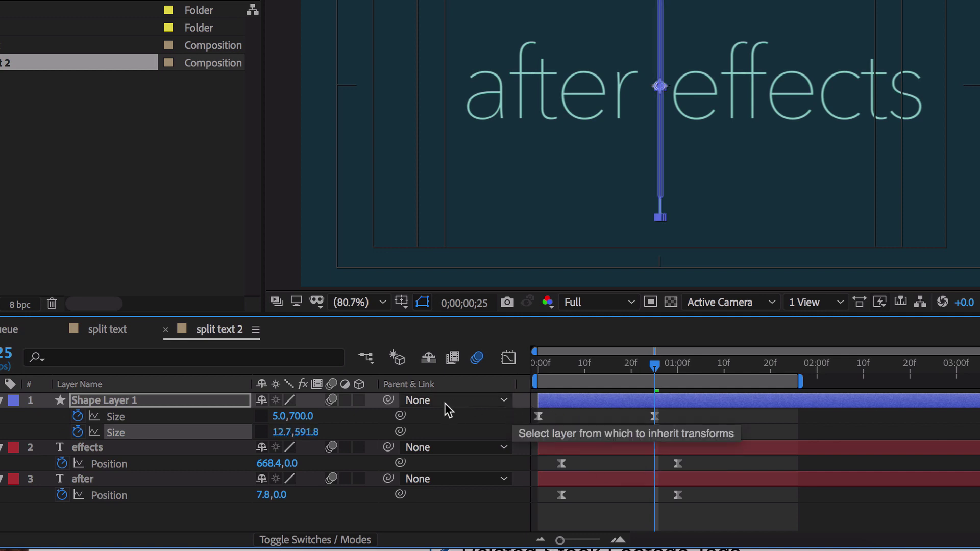
Set Shape Layer 1's Rotation to 20° and rewind the timeline to frame 13.
click(201, 400)
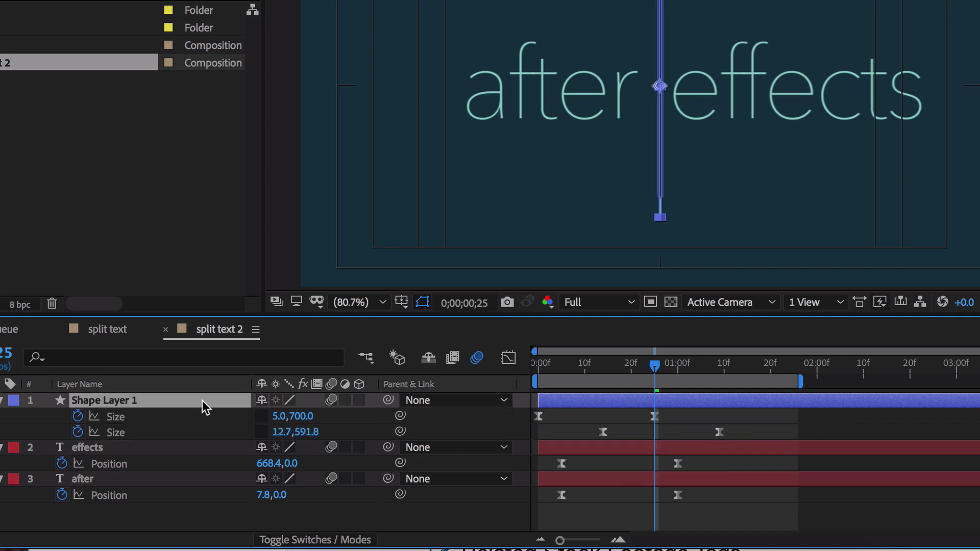
key(r)
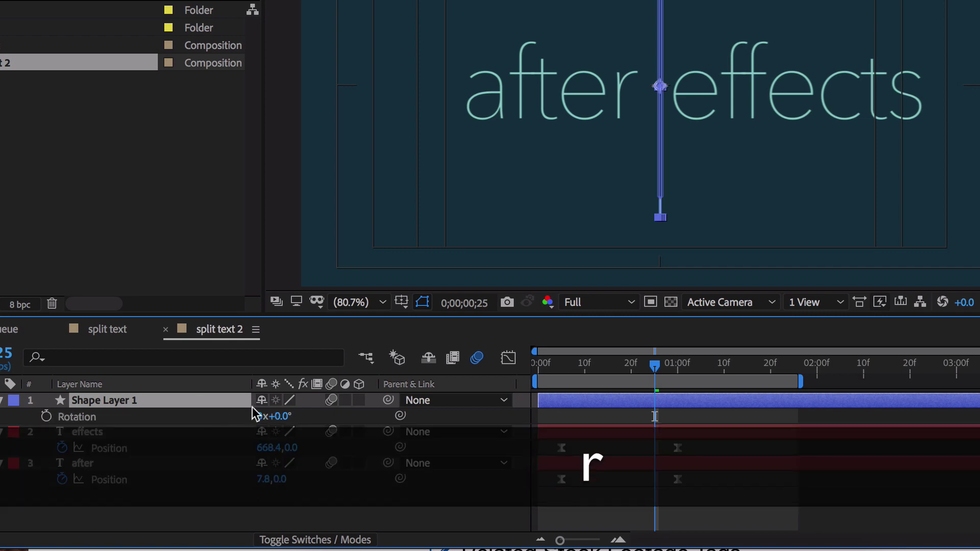
click(276, 416)
text(20)
key(Return)
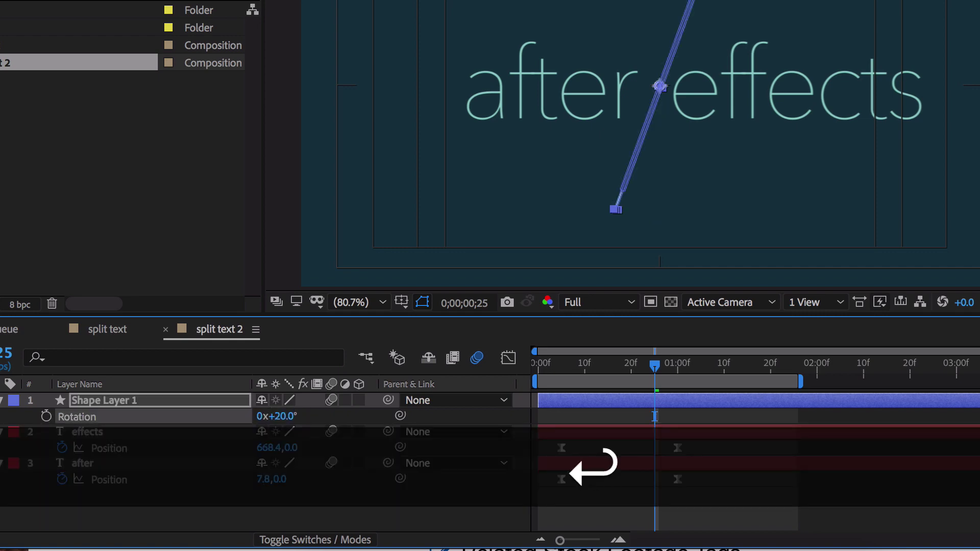
click(162, 478)
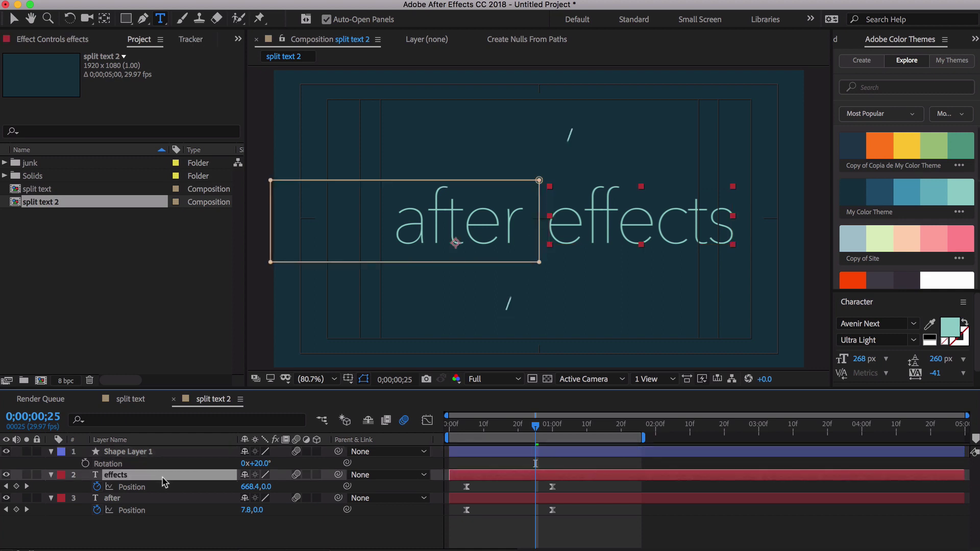
click(510, 428)
drag(511, 430, 494, 433)
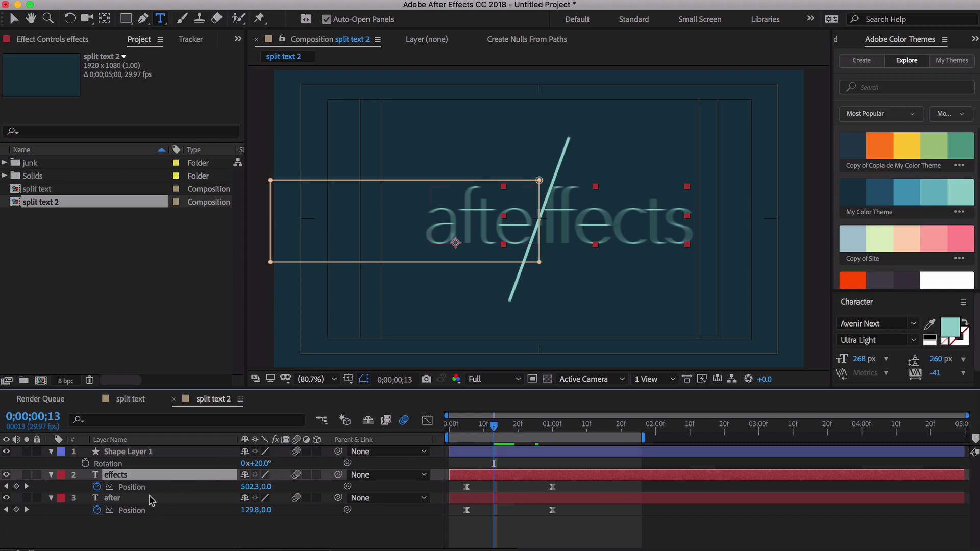
Slant the right edge of the effects mask along the tilted line.
key(v)
drag(540, 263, 526, 262)
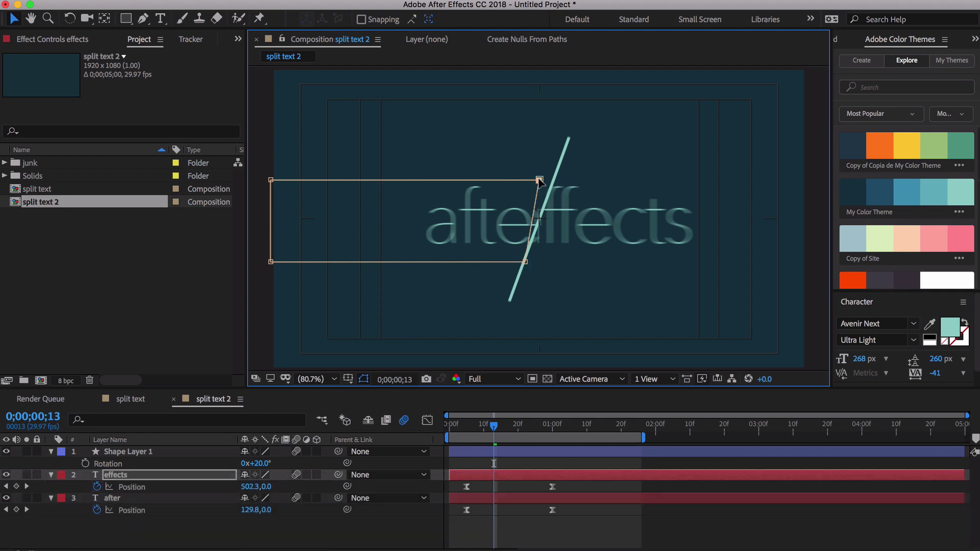
drag(539, 180, 556, 180)
Slant the after mask's right corners to match the same diagonal.
click(546, 240)
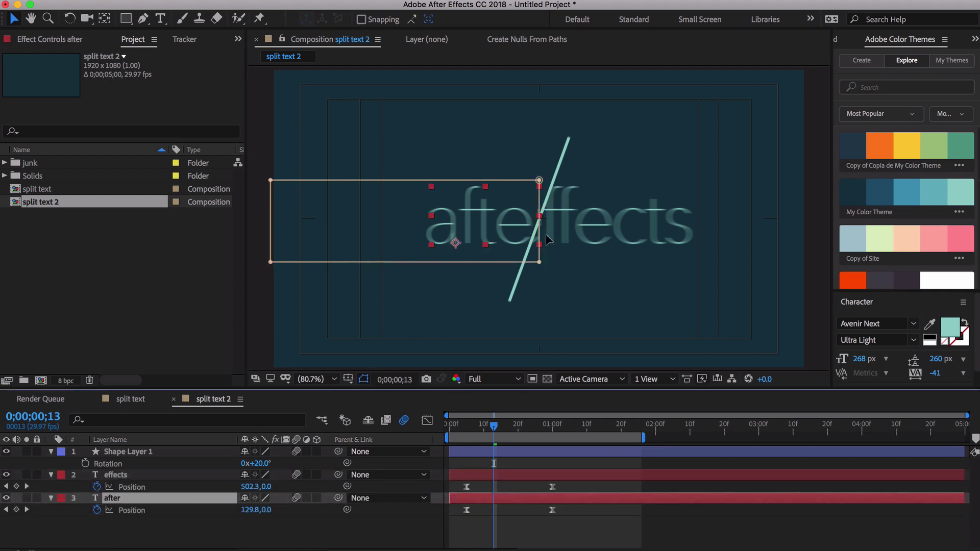
click(540, 262)
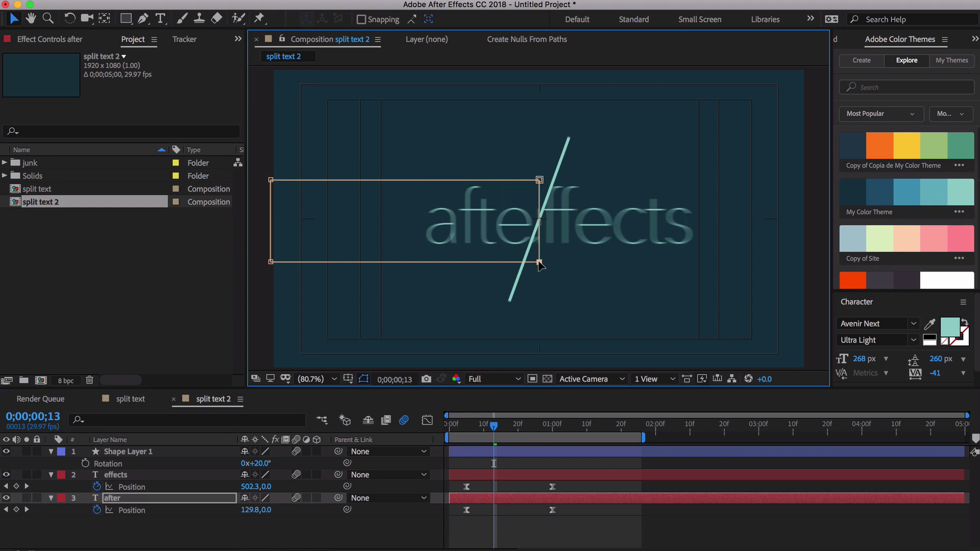
drag(539, 262, 524, 262)
drag(539, 180, 551, 180)
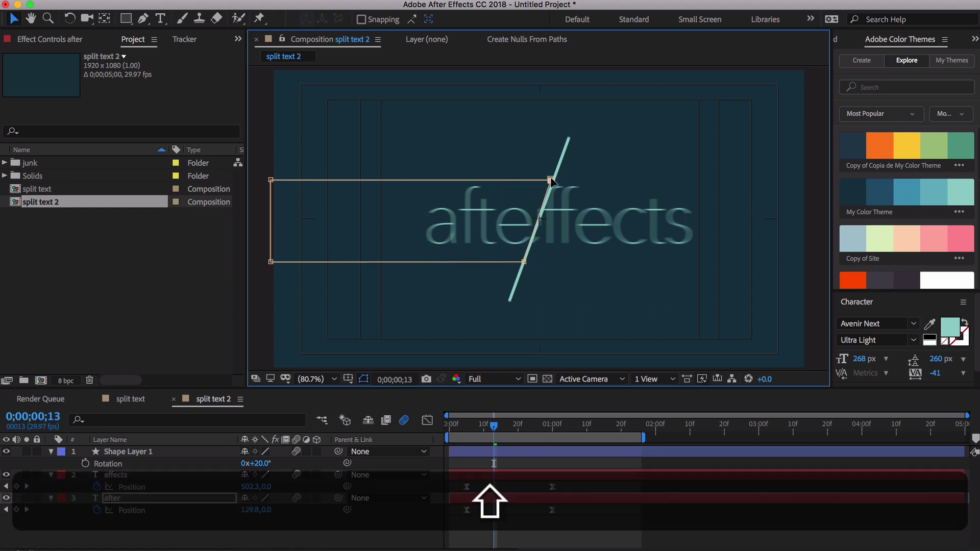
Extend the work area end beyond three seconds.
drag(494, 424, 652, 427)
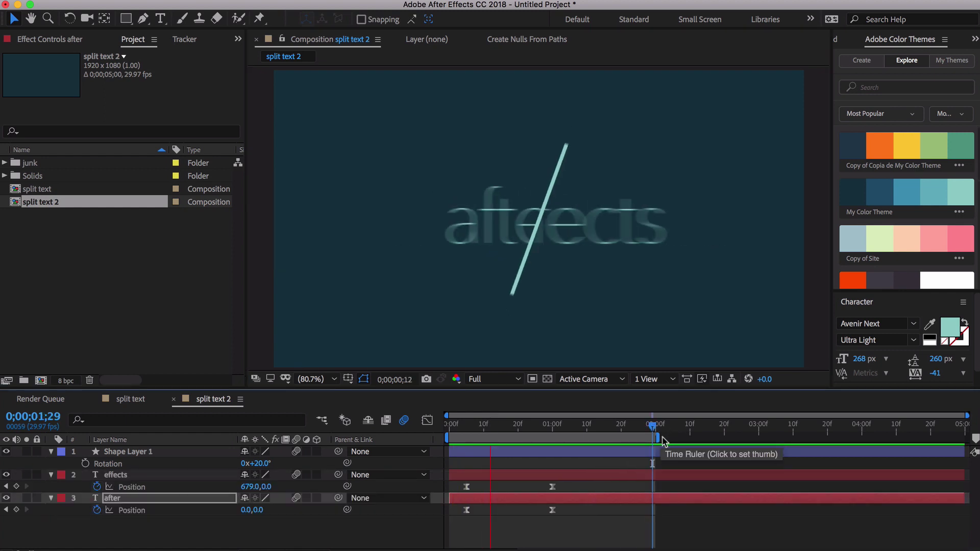
key(space)
drag(662, 437, 774, 438)
Copy the effects and after Position keyframes and paste each at 2;00.
click(198, 487)
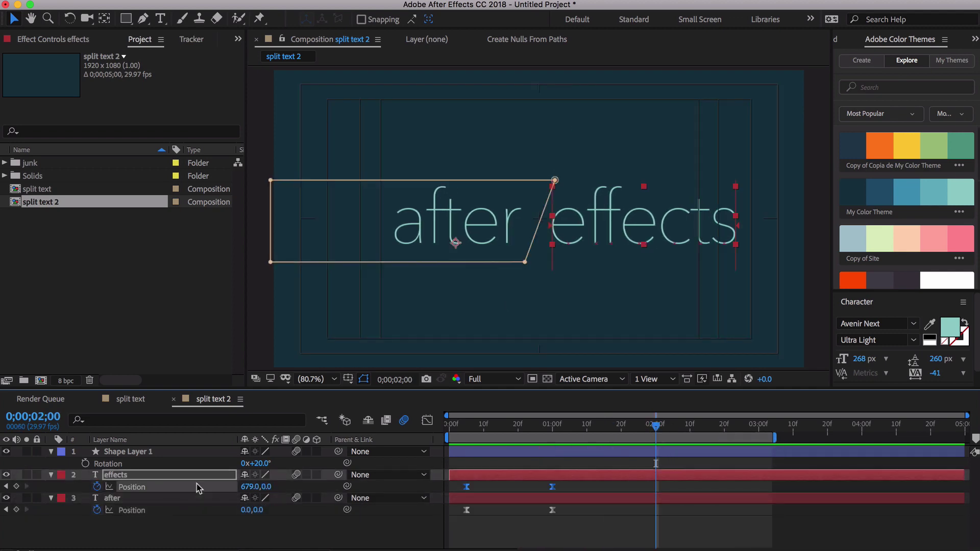
key(super+c)
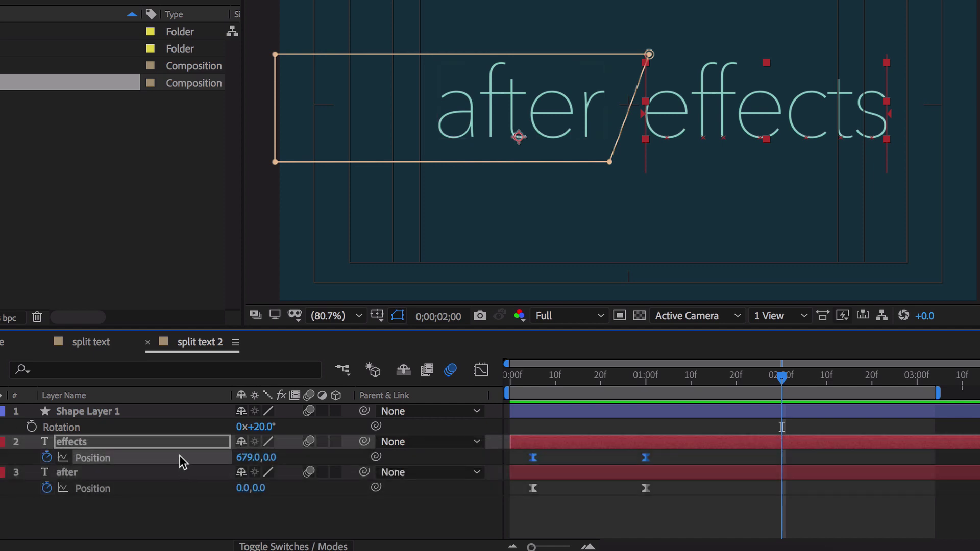
key(super)
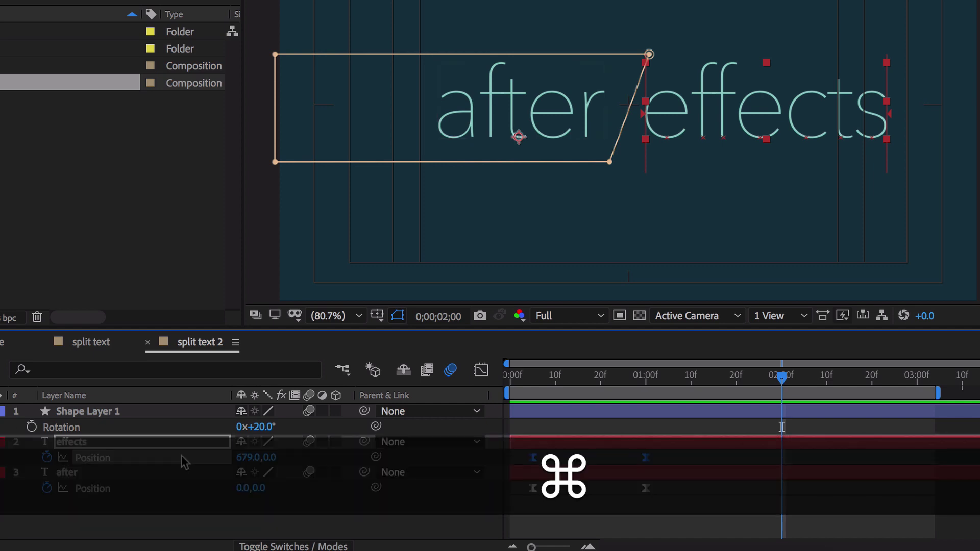
key(super+v)
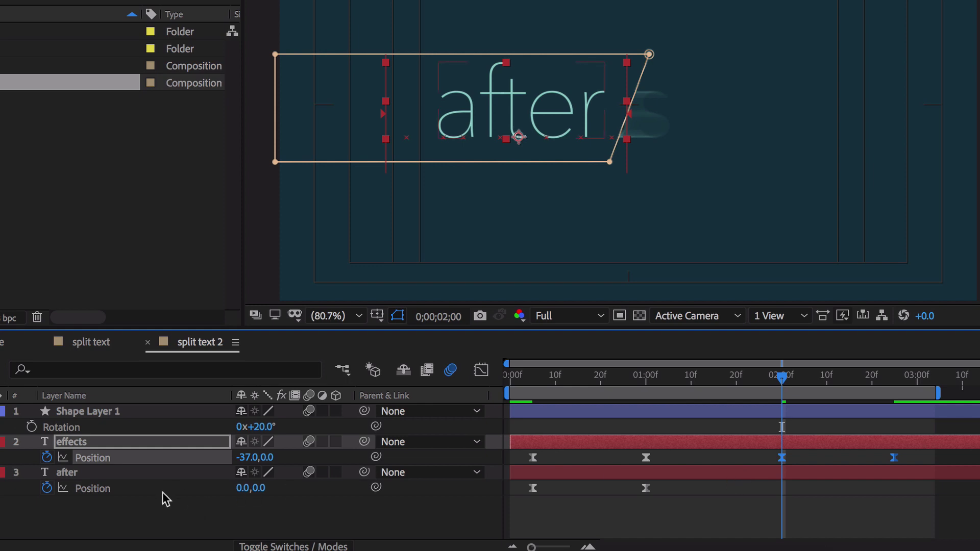
click(161, 488)
key(super)
key(super+c)
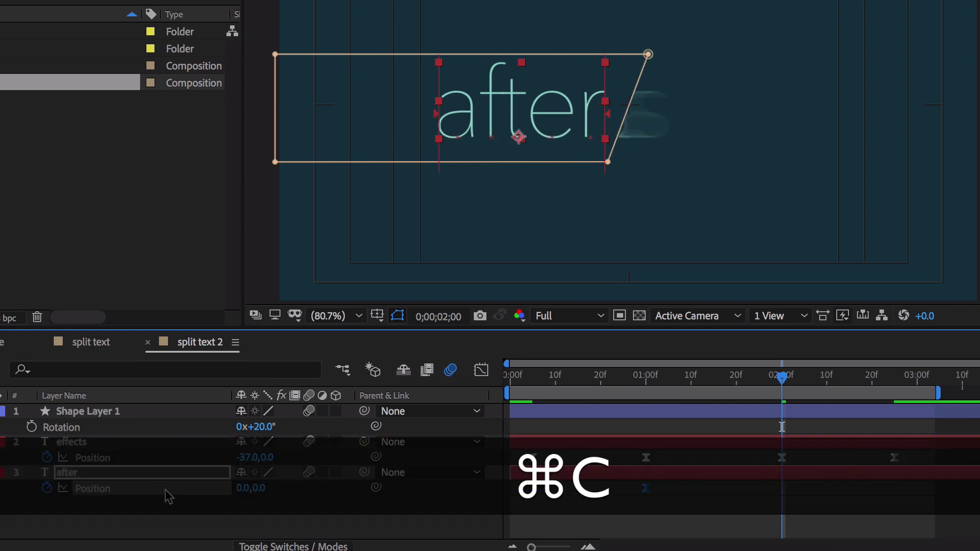
key(super+v)
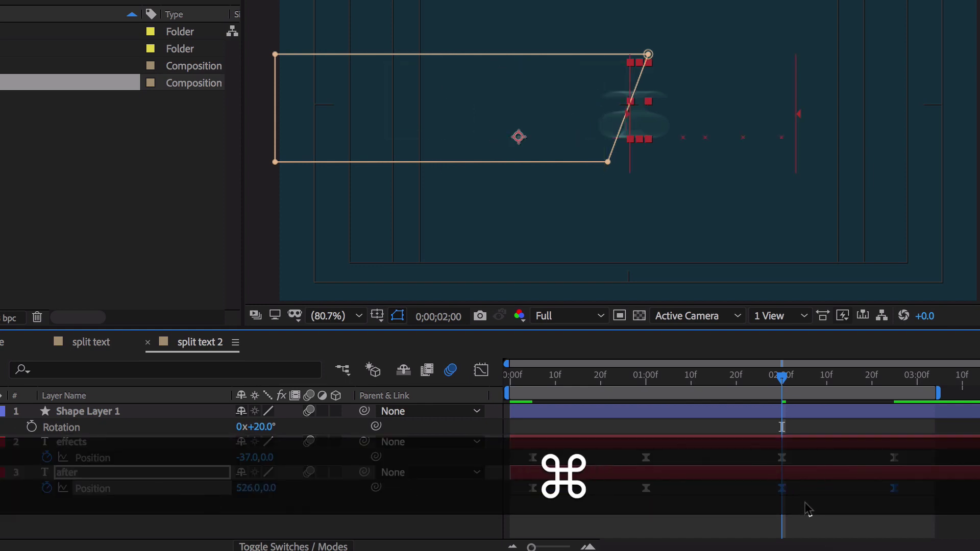
Time-reverse the pasted keyframes of both words so they slide back.
drag(916, 504, 775, 454)
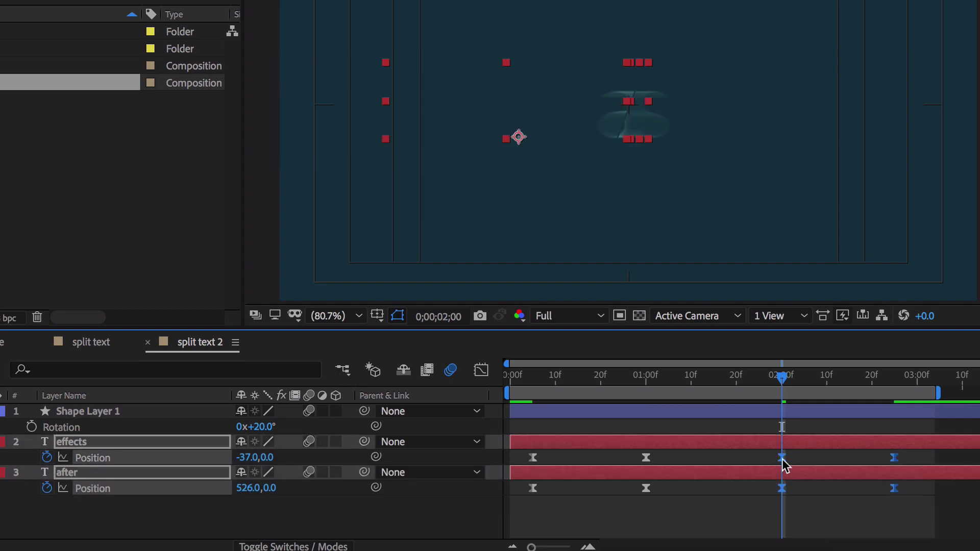
right_click(782, 458)
mouse_move(850, 550)
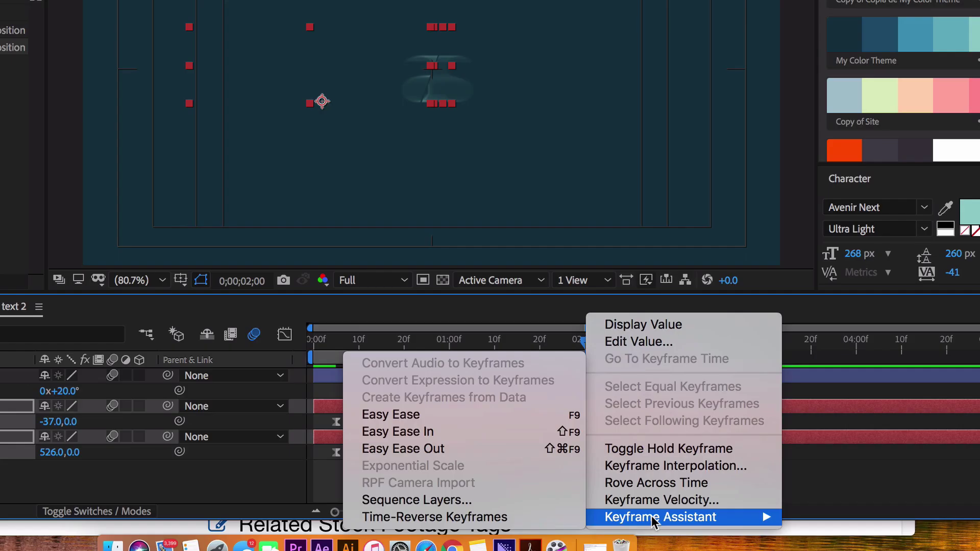
click(541, 513)
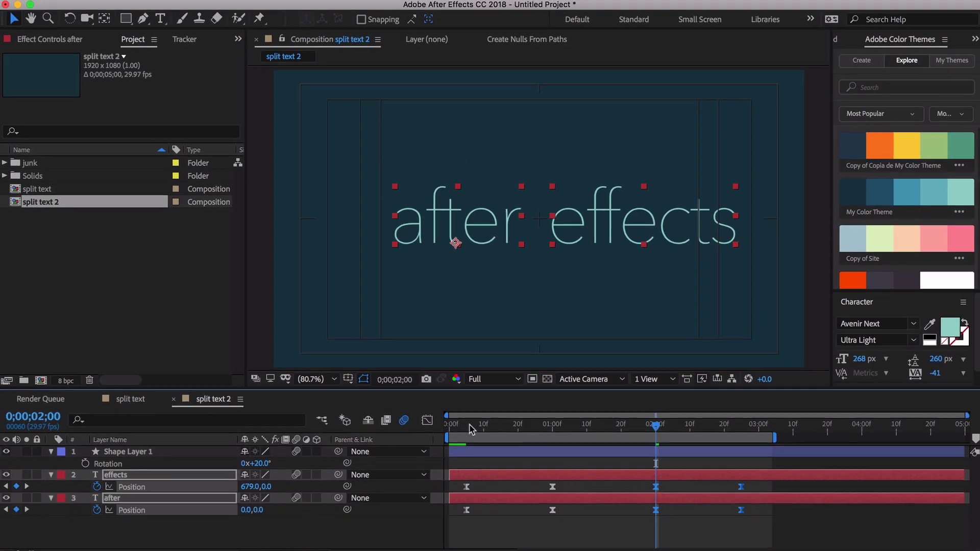
Change the effects word's first Position keyframe at frame 5 to -57,0 and preview.
key(space)
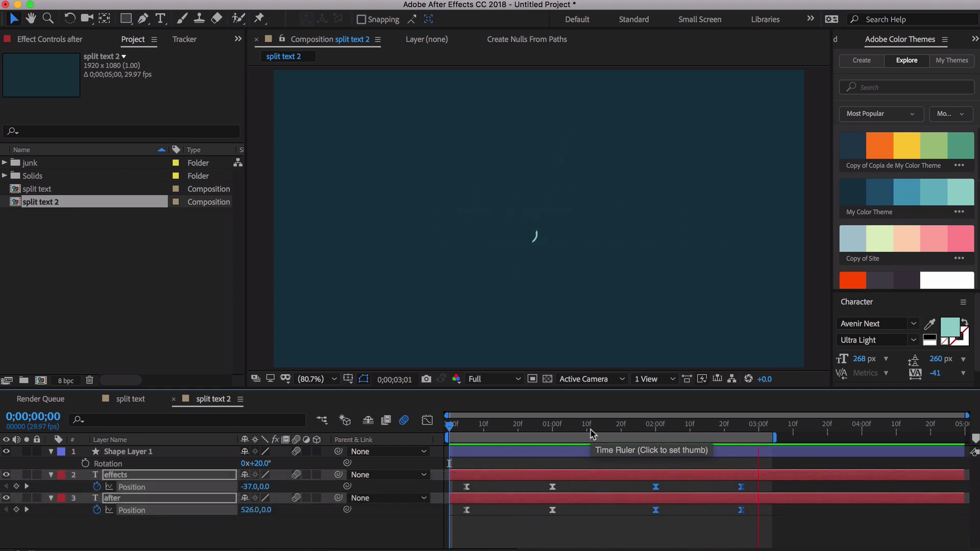
key(space)
shift+click(741, 430)
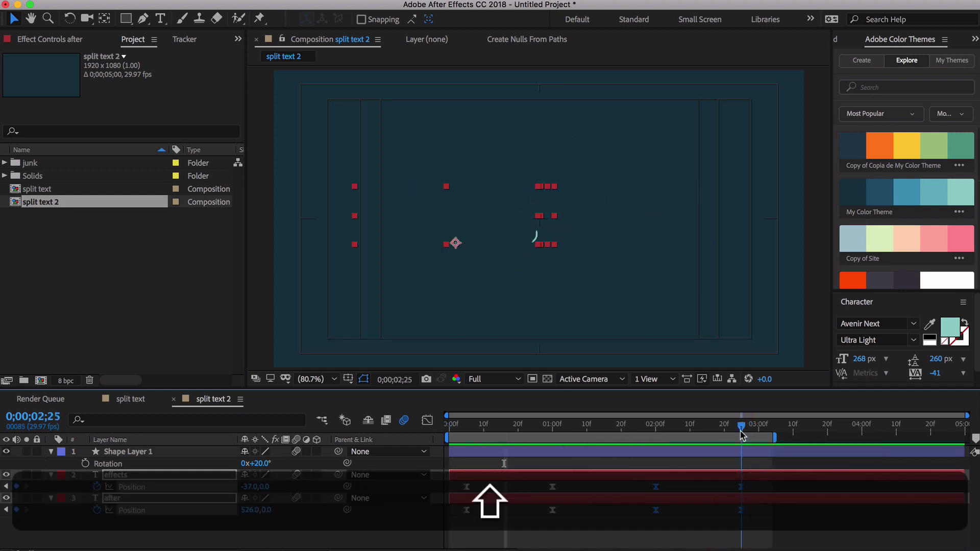
click(214, 473)
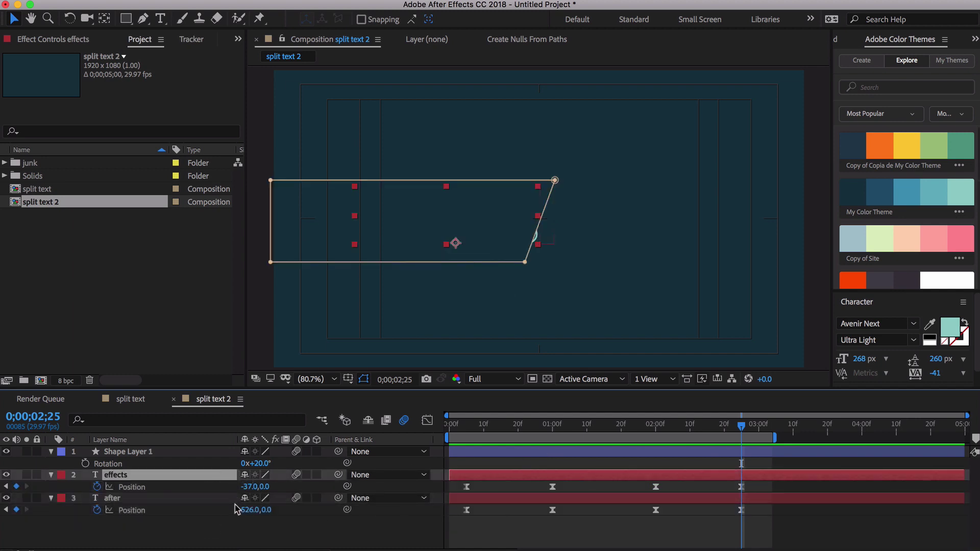
click(250, 487)
key(j)
key(j)
key(j)
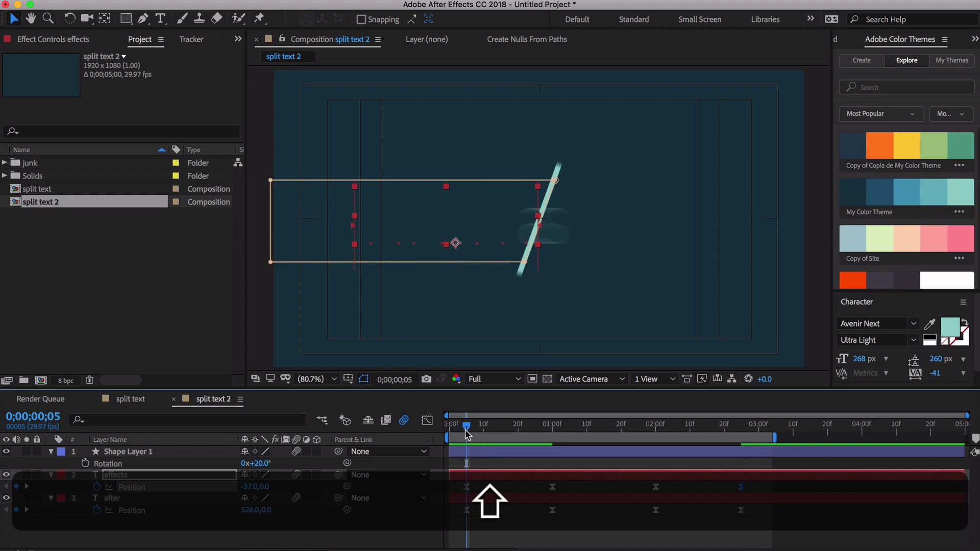
key(ctrl+z)
key(ctrl+z)
key(ctrl+z)
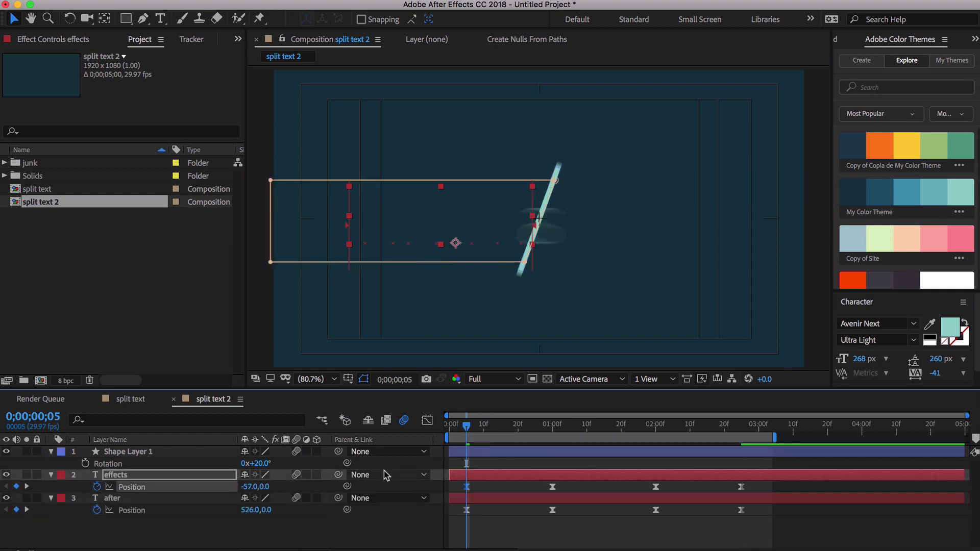
key(space)
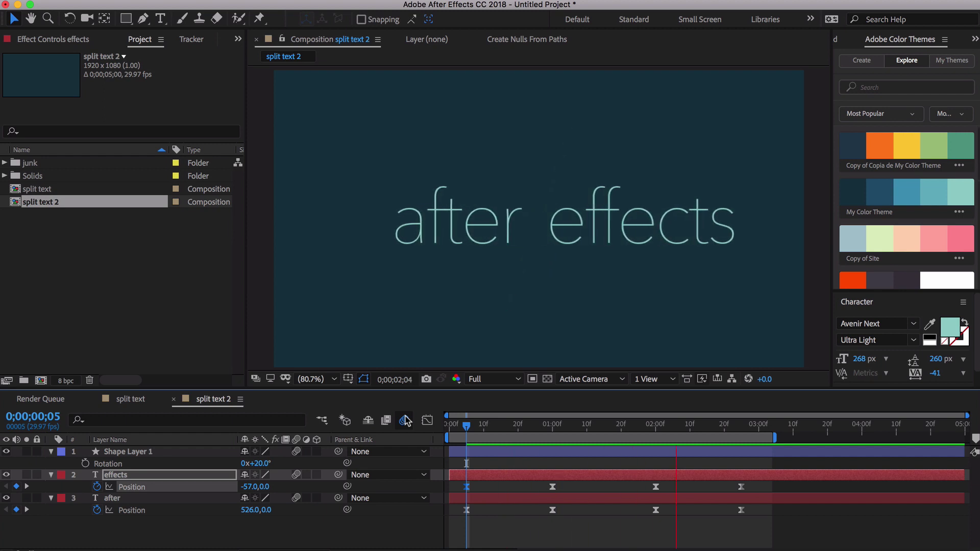
key(space)
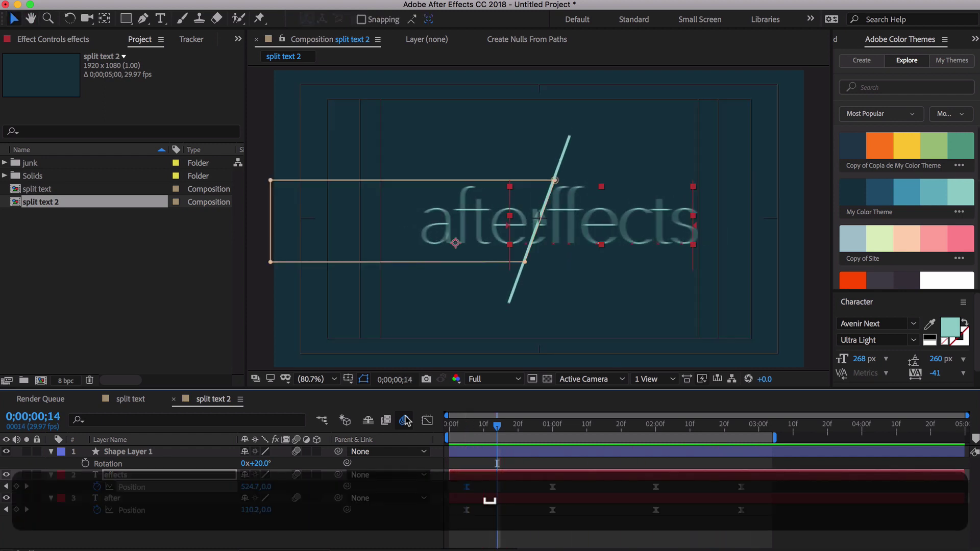
key(space)
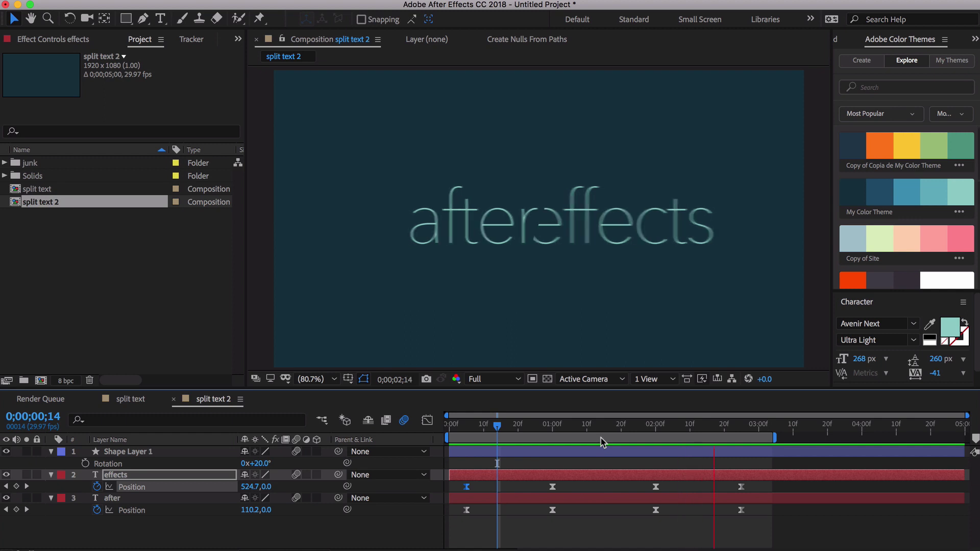